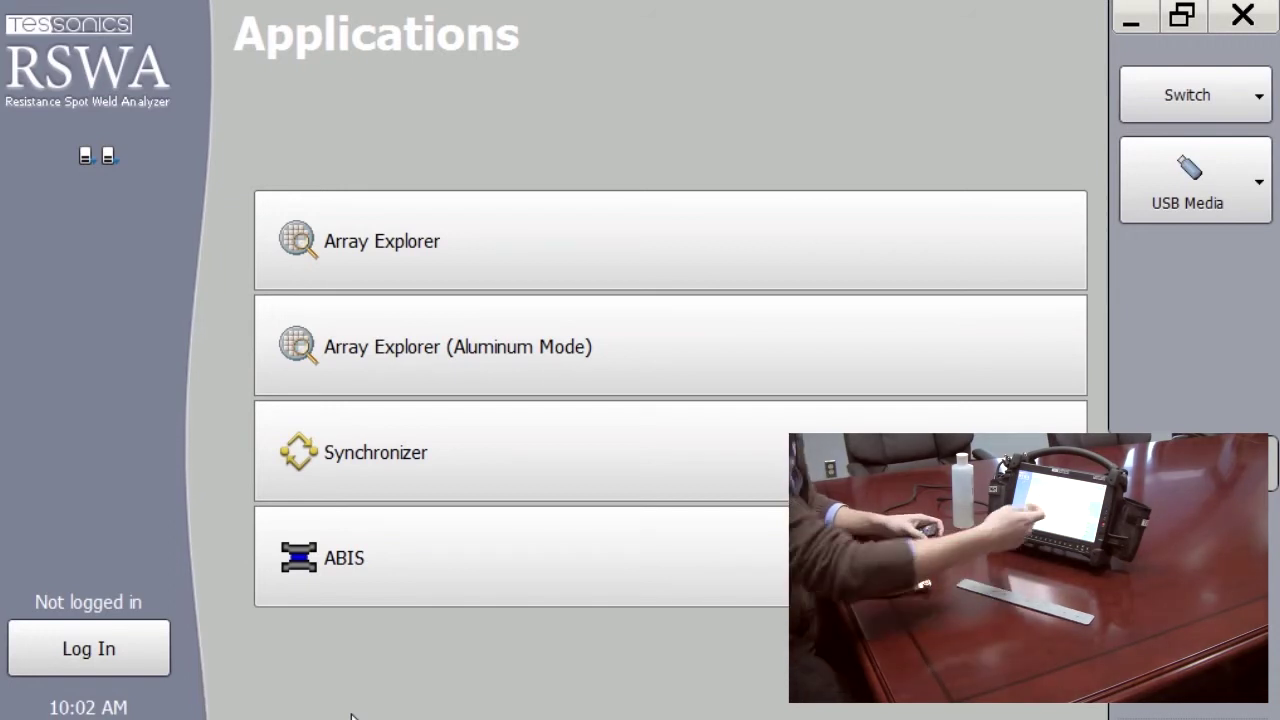
- Launch Array Explorer and log in with your user profile and its password
left_click(572, 250)
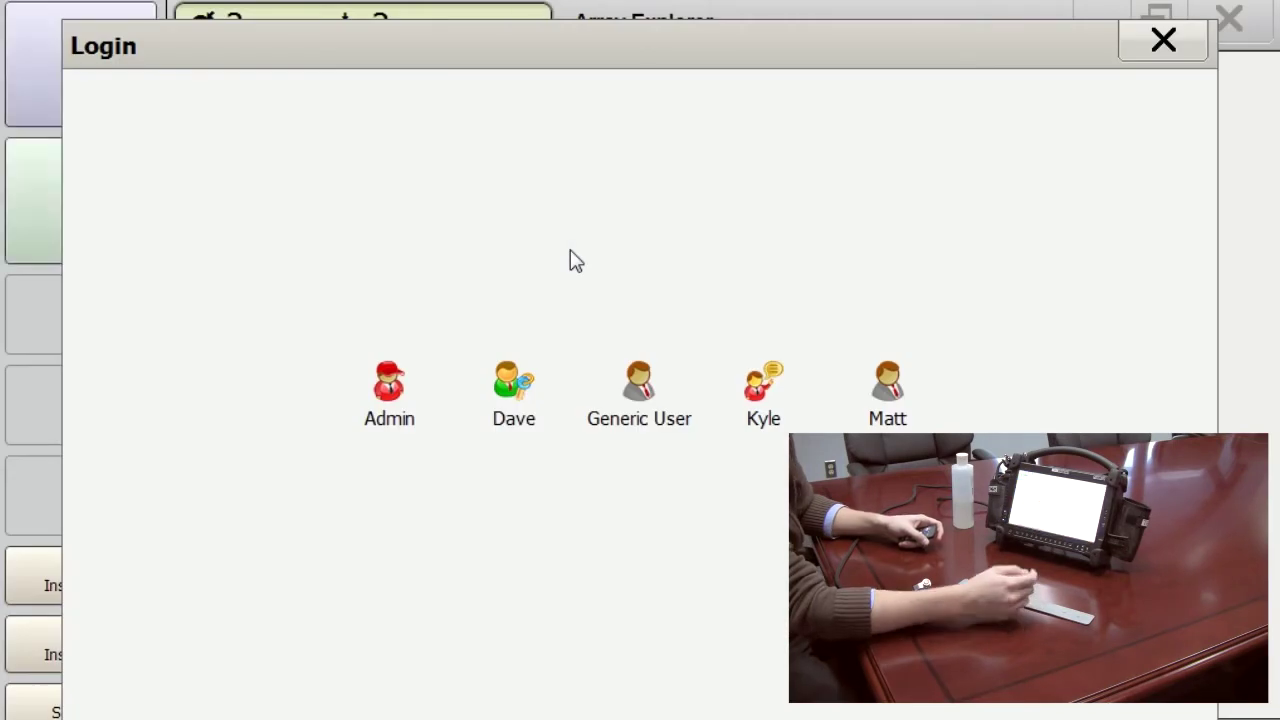
left_click(887, 385)
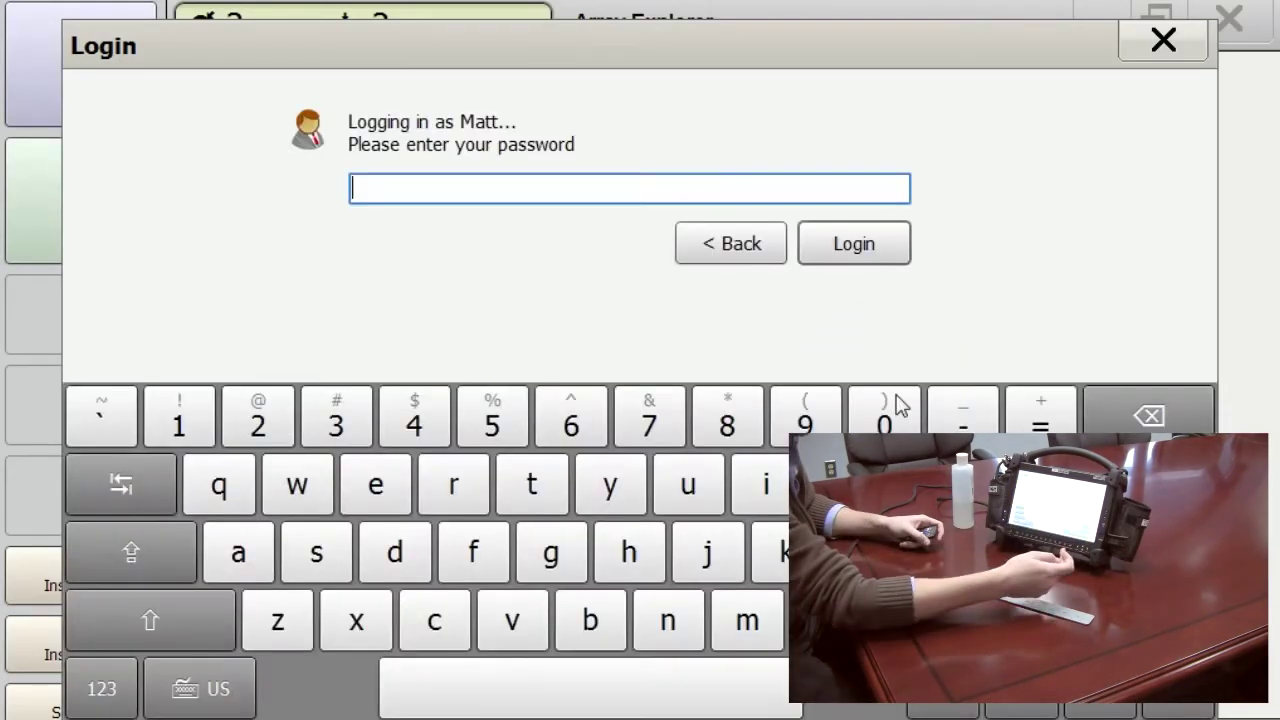
left_click(243, 551)
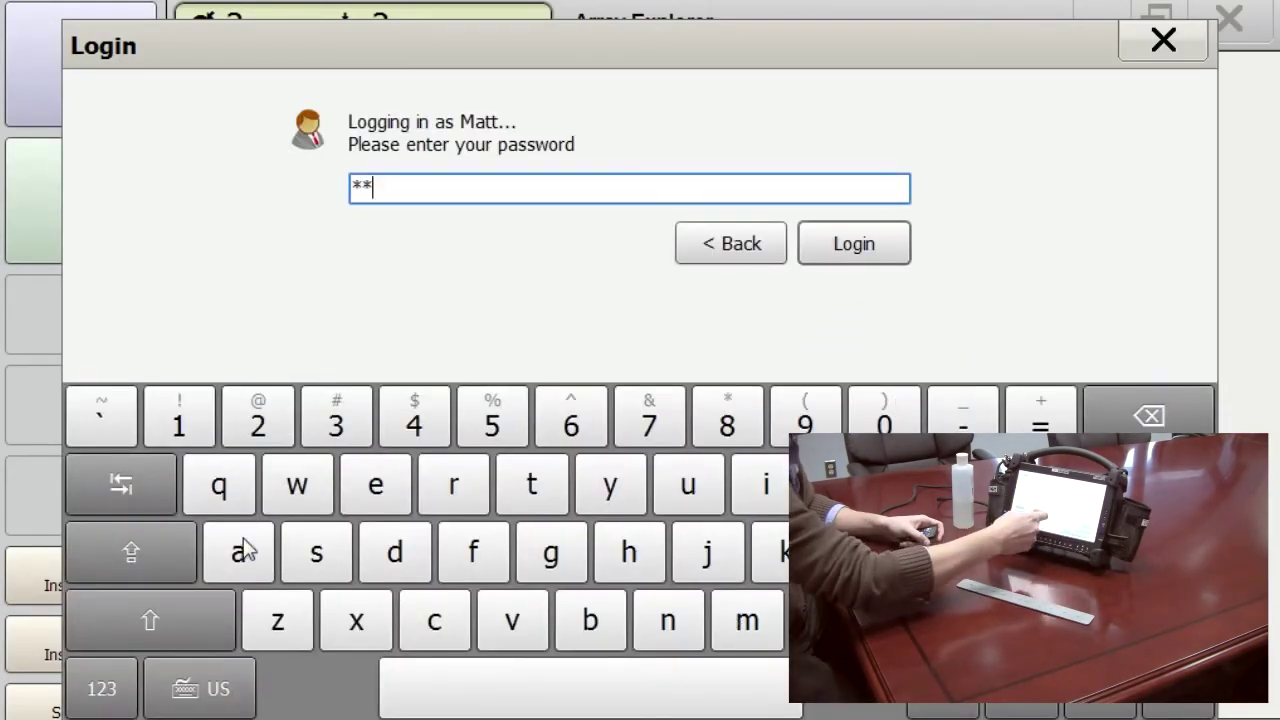
left_click(537, 506)
left_click(550, 518)
left_click(863, 257)
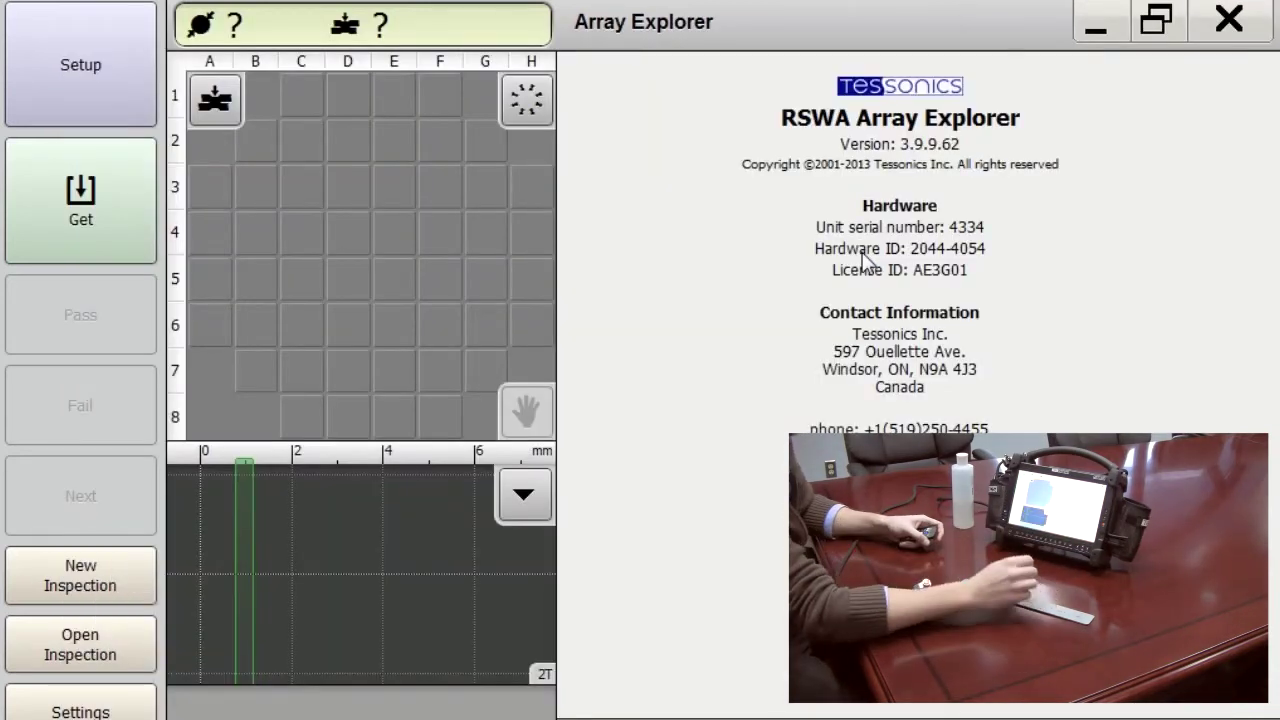
- Start a new Part inspection and select part 2B from the 2T group
left_click(80, 570)
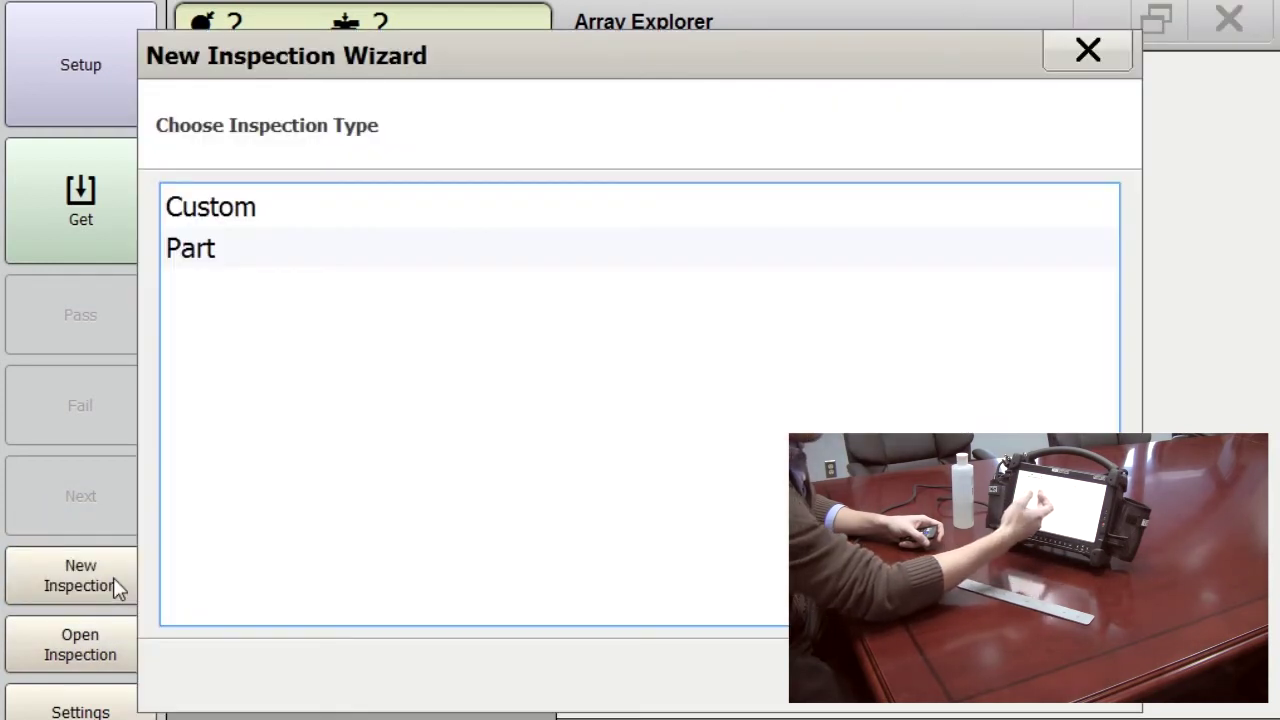
left_click(418, 258)
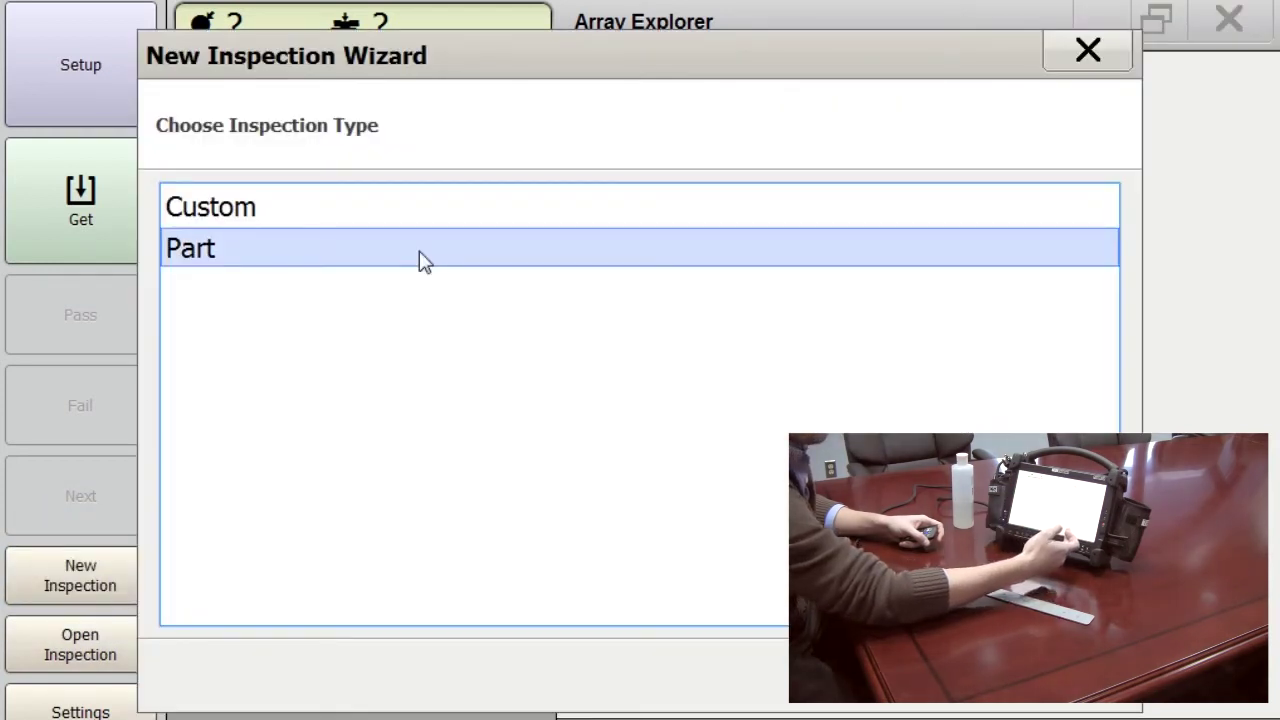
double_click(420, 258)
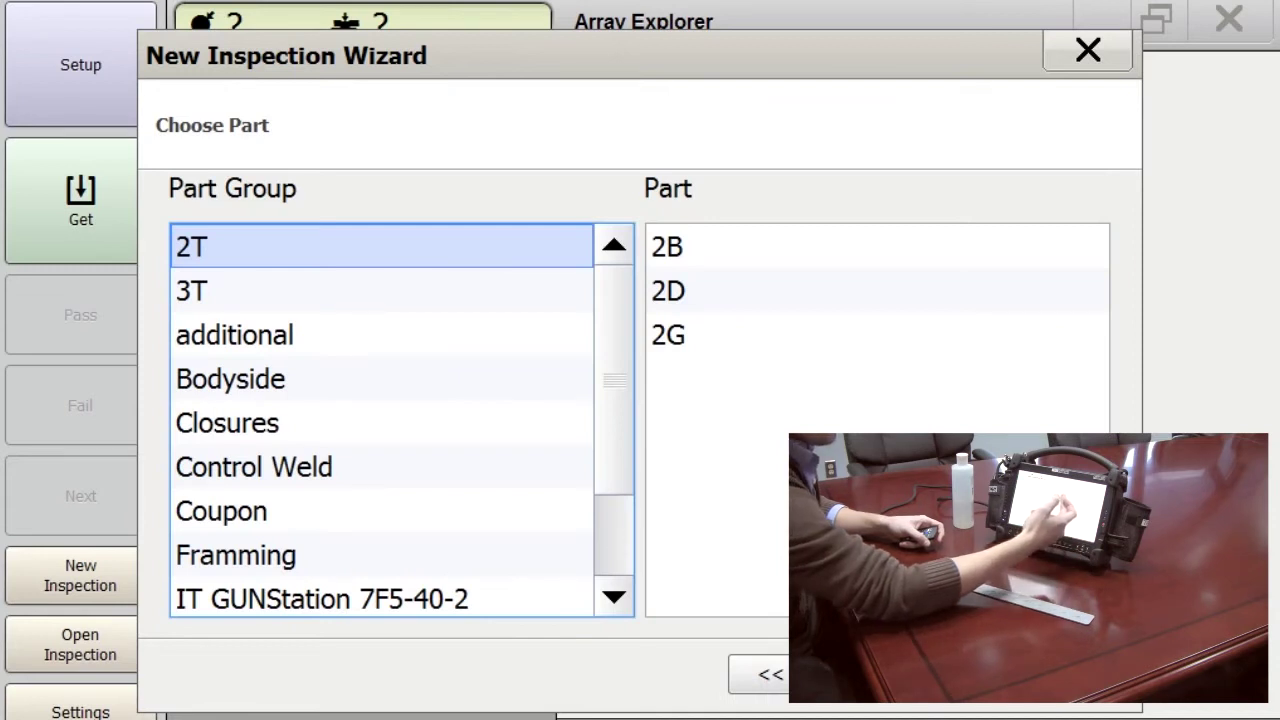
left_click(757, 260)
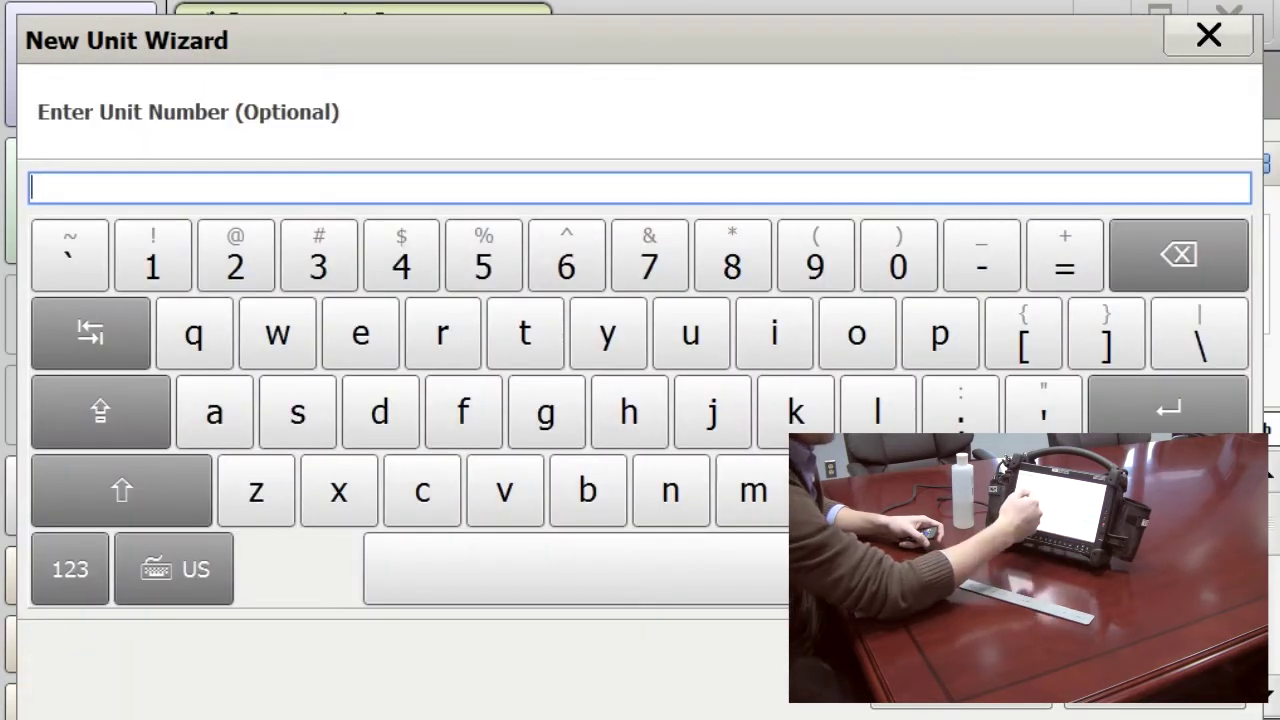
- Enter 123 as the unit number and begin the inspection
left_click(155, 268)
left_click(234, 263)
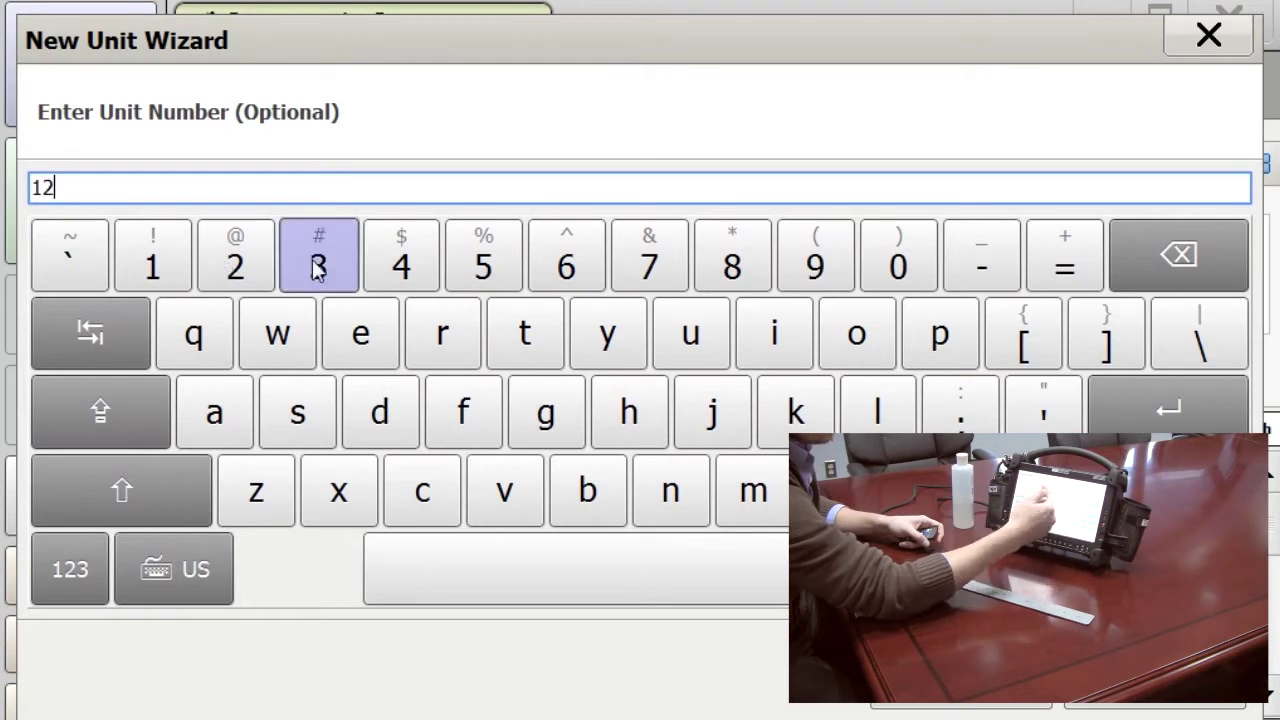
left_click(316, 266)
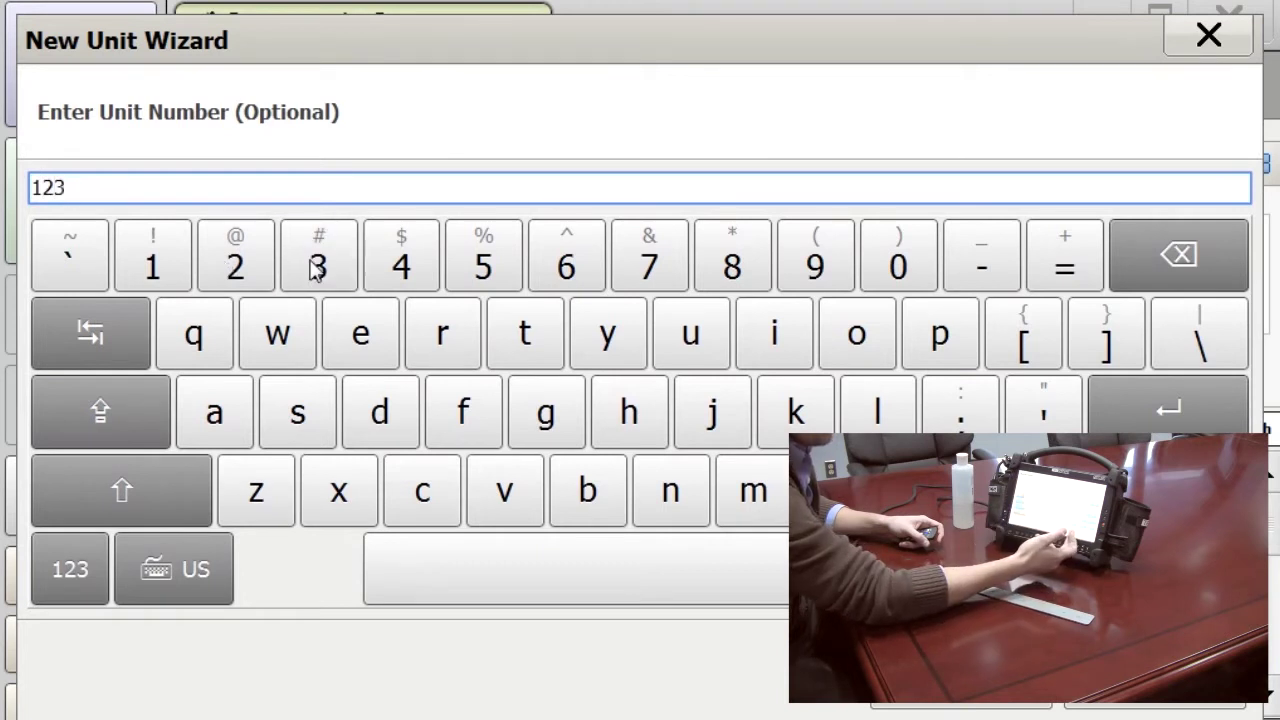
key("Return")
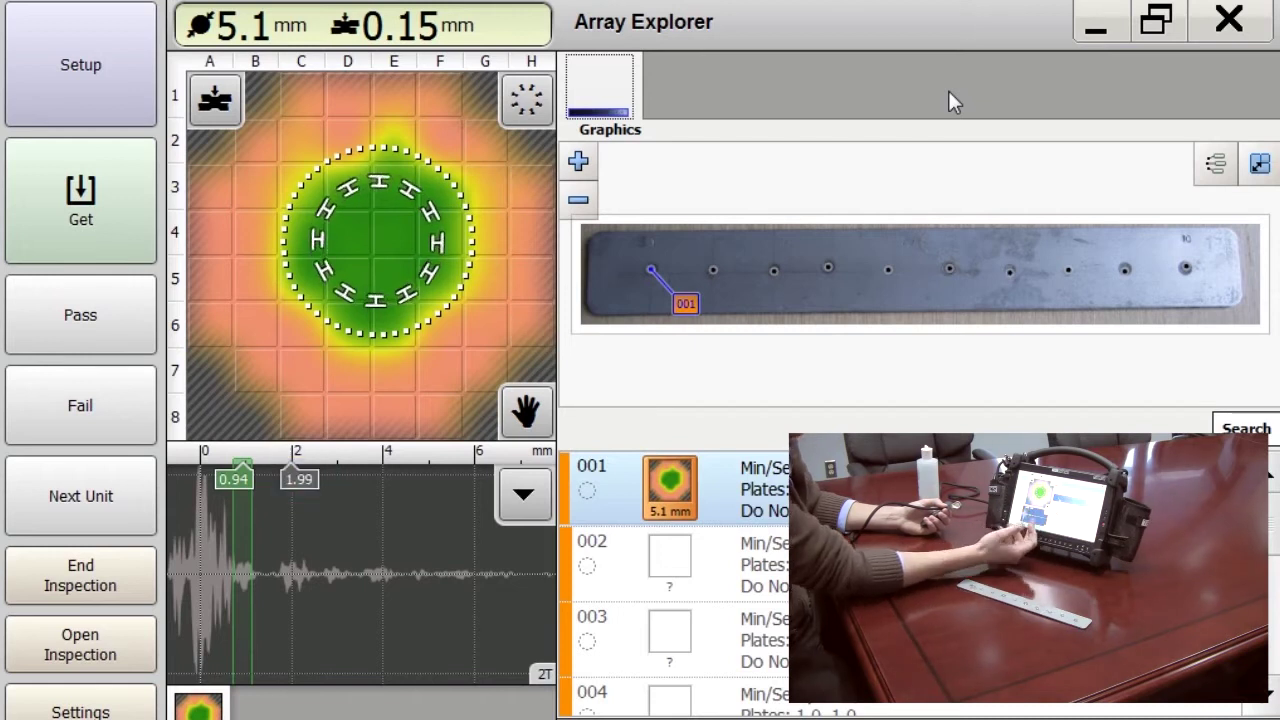
- Check the A-scan at grid cell D3, pass weld 001, and scan weld 002
left_click_drag(340, 130, 479, 413)
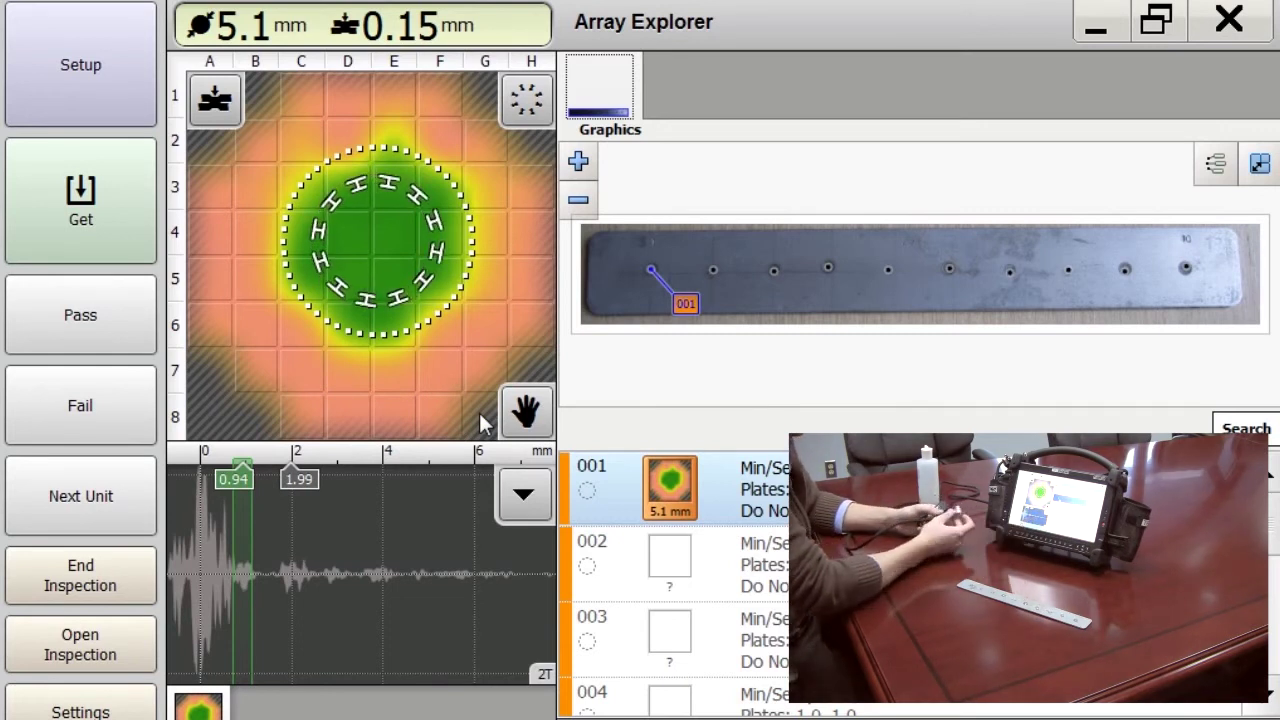
key("p")
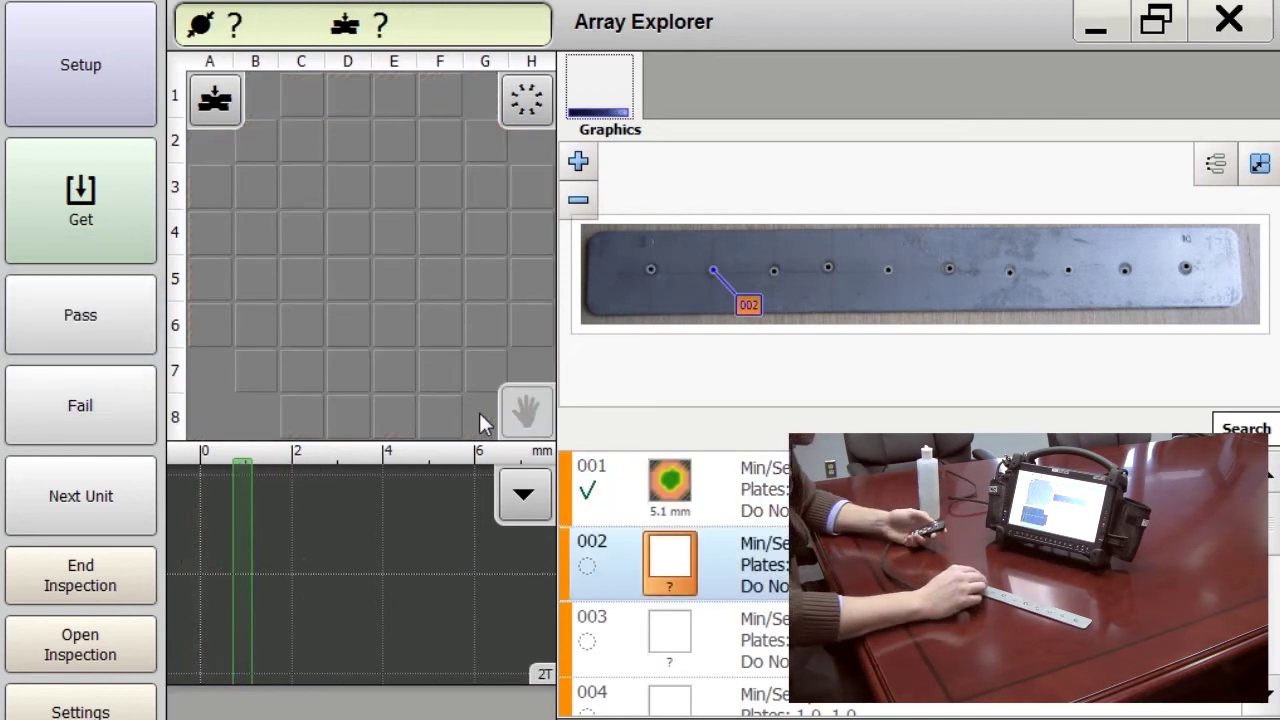
key("g")
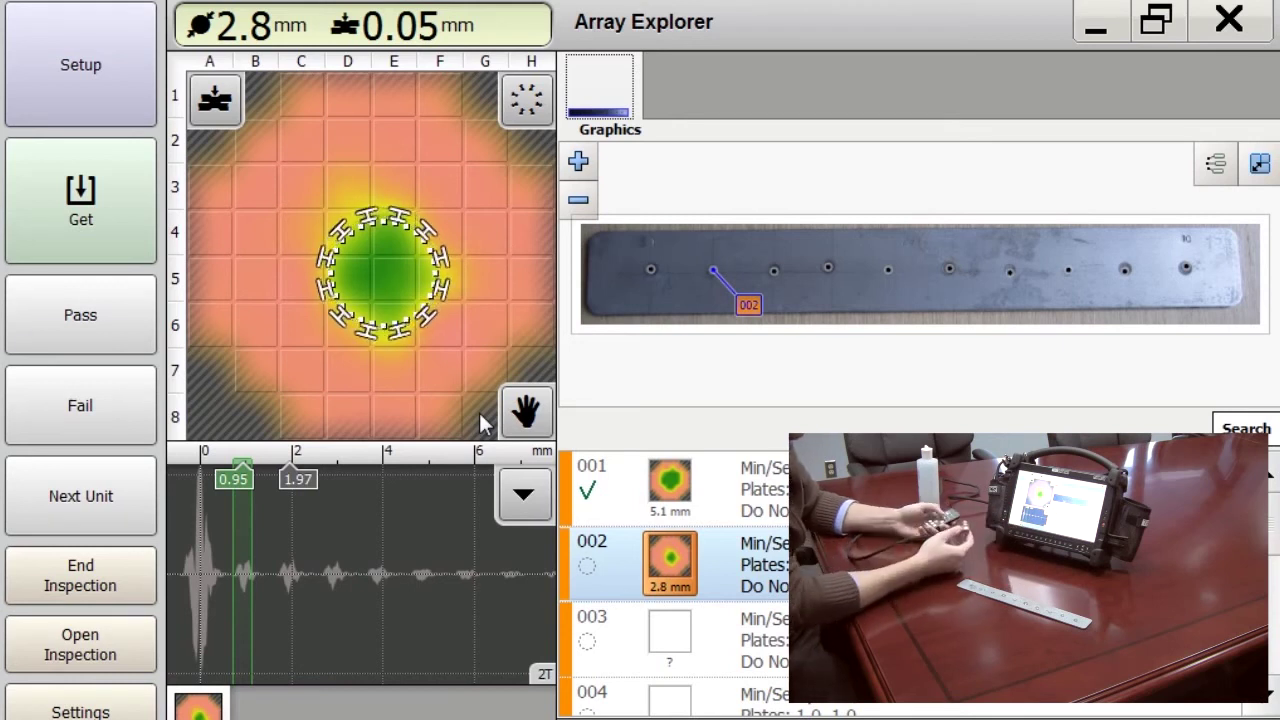
- Fail weld 002 with reason RSWA - Undersized, then scan weld 003
left_click(80, 405)
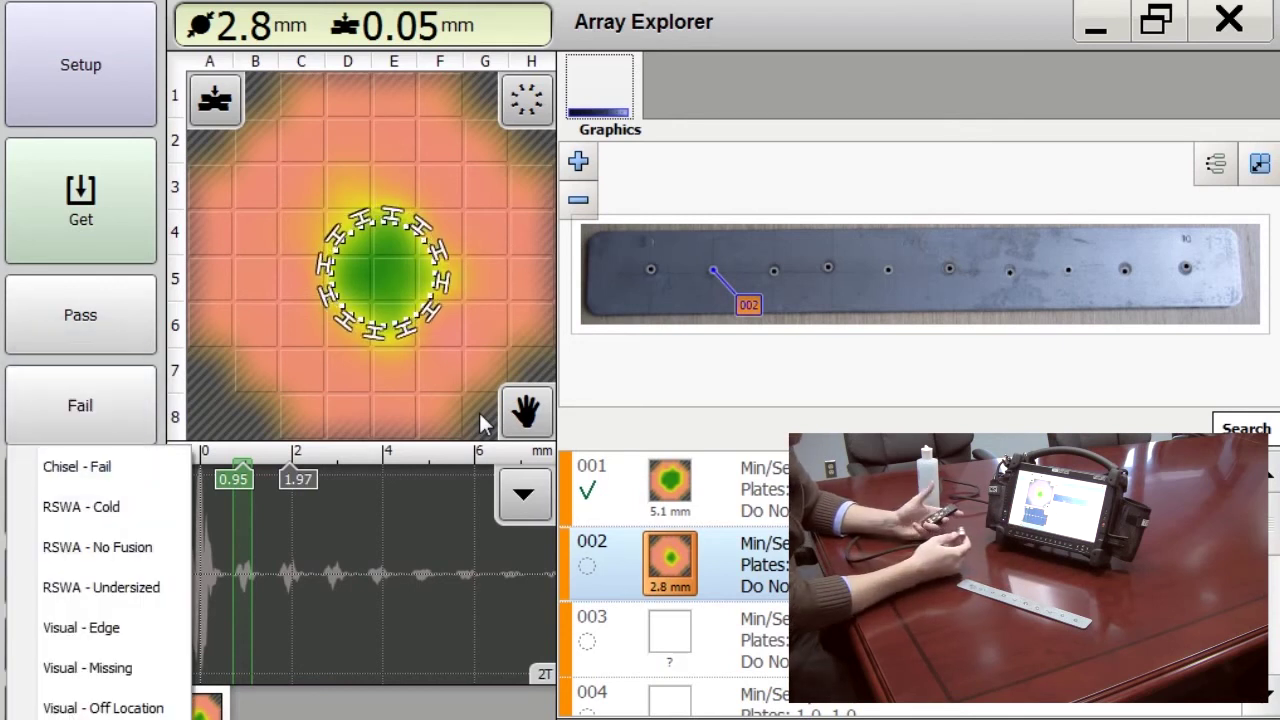
key("Down")
key("Down")
key("Down")
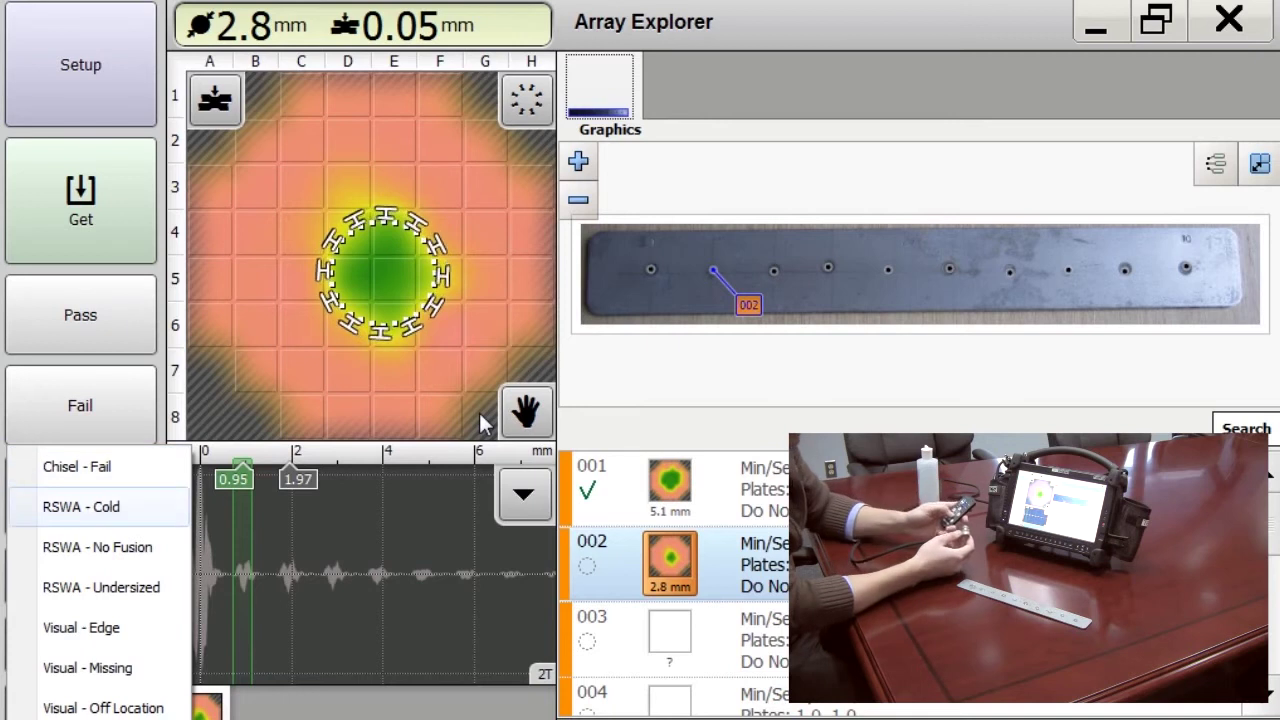
key("Down")
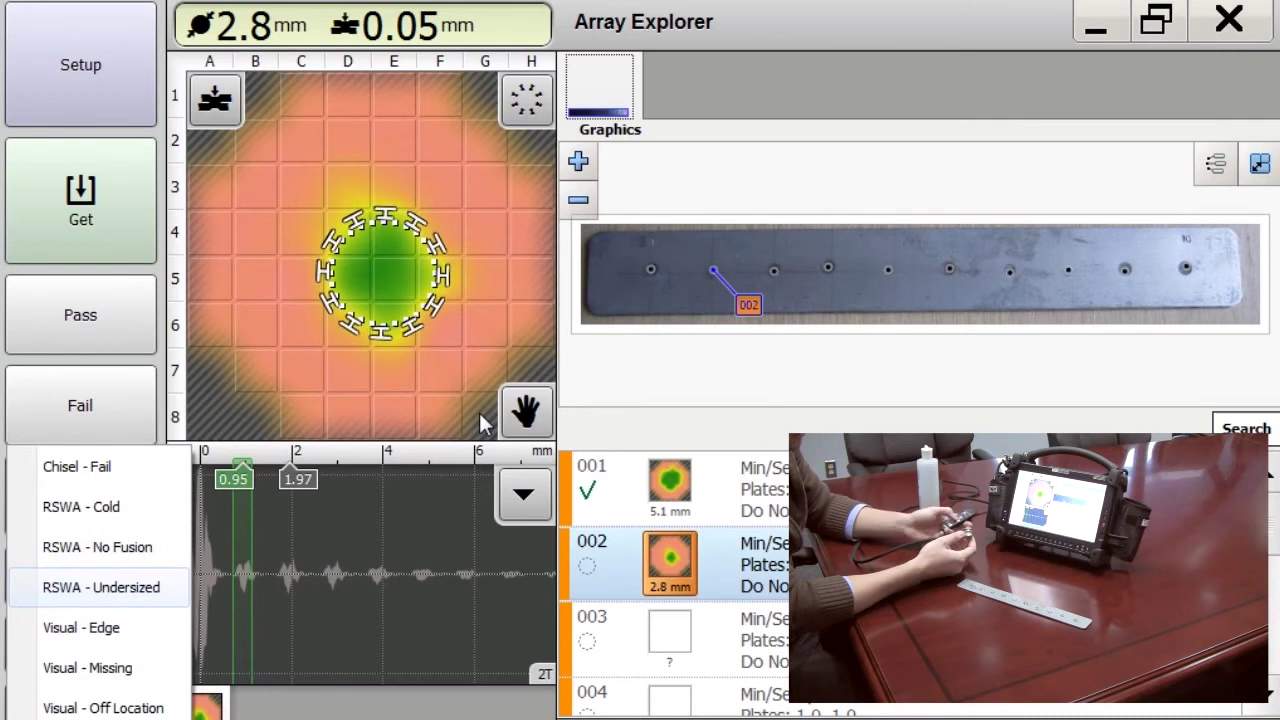
key("Return")
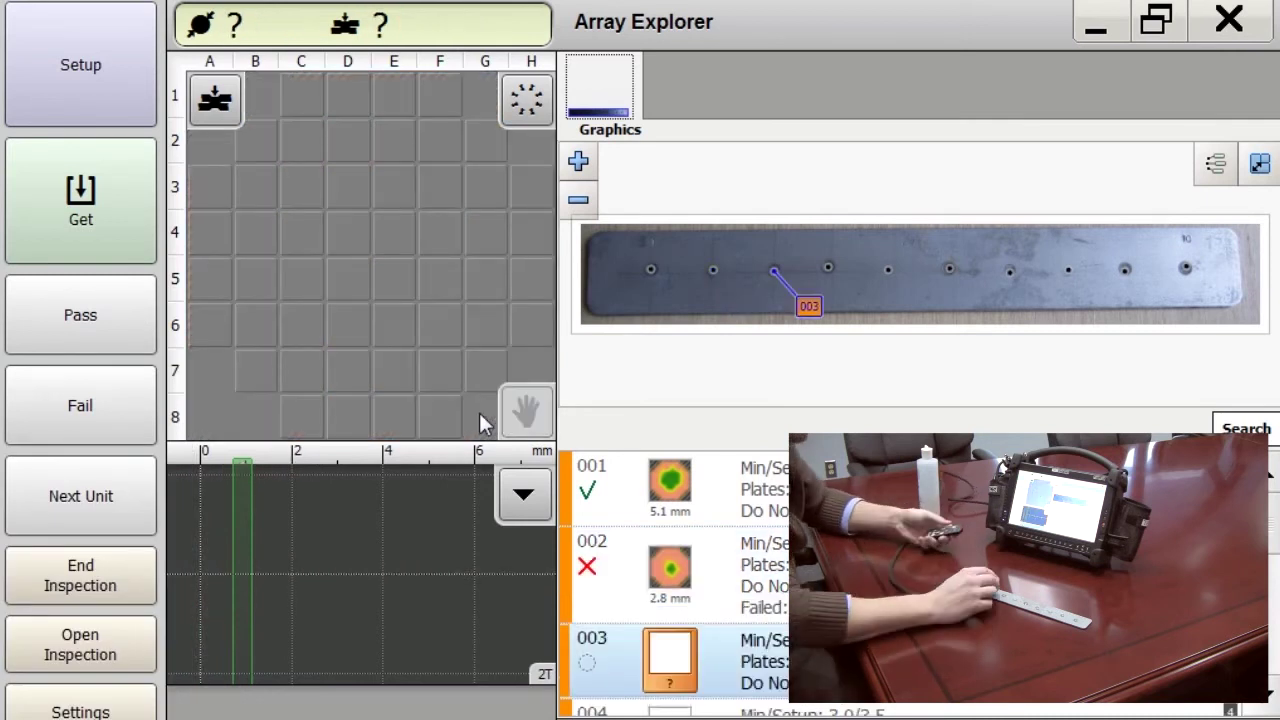
key("Return")
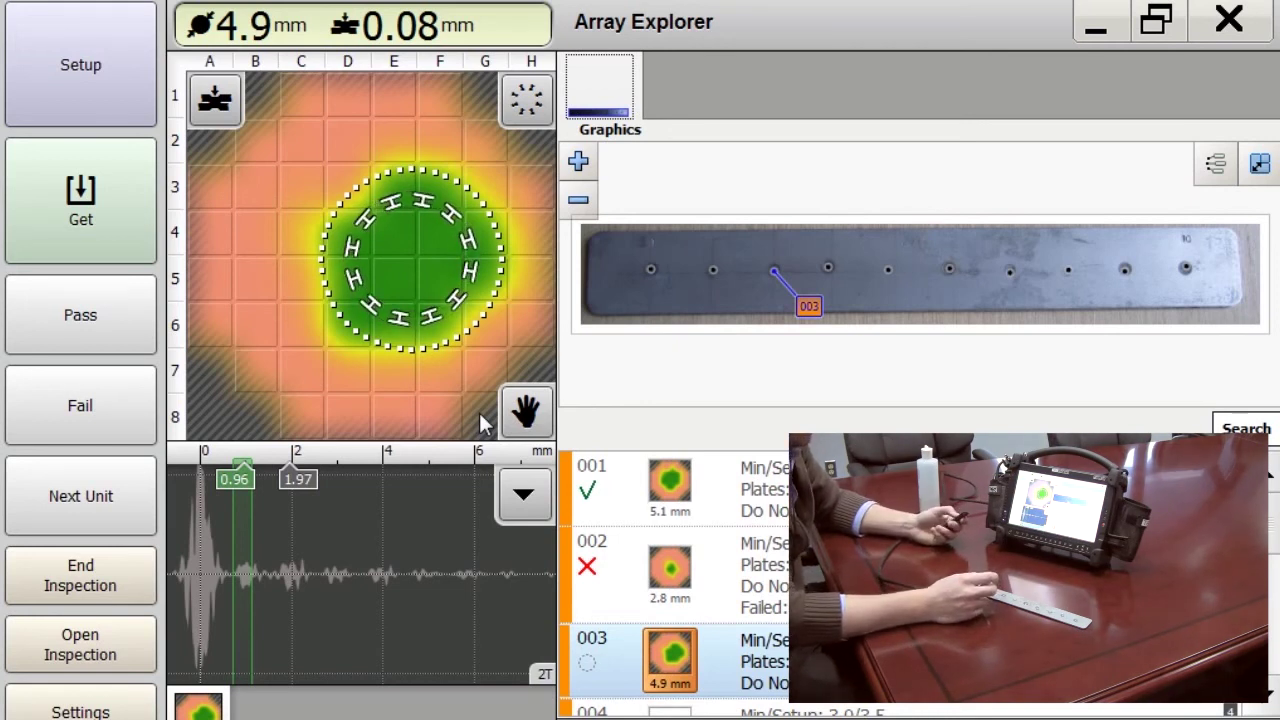
- Pass weld 003 at 4.9 mm and advance to weld 004
key("F3")
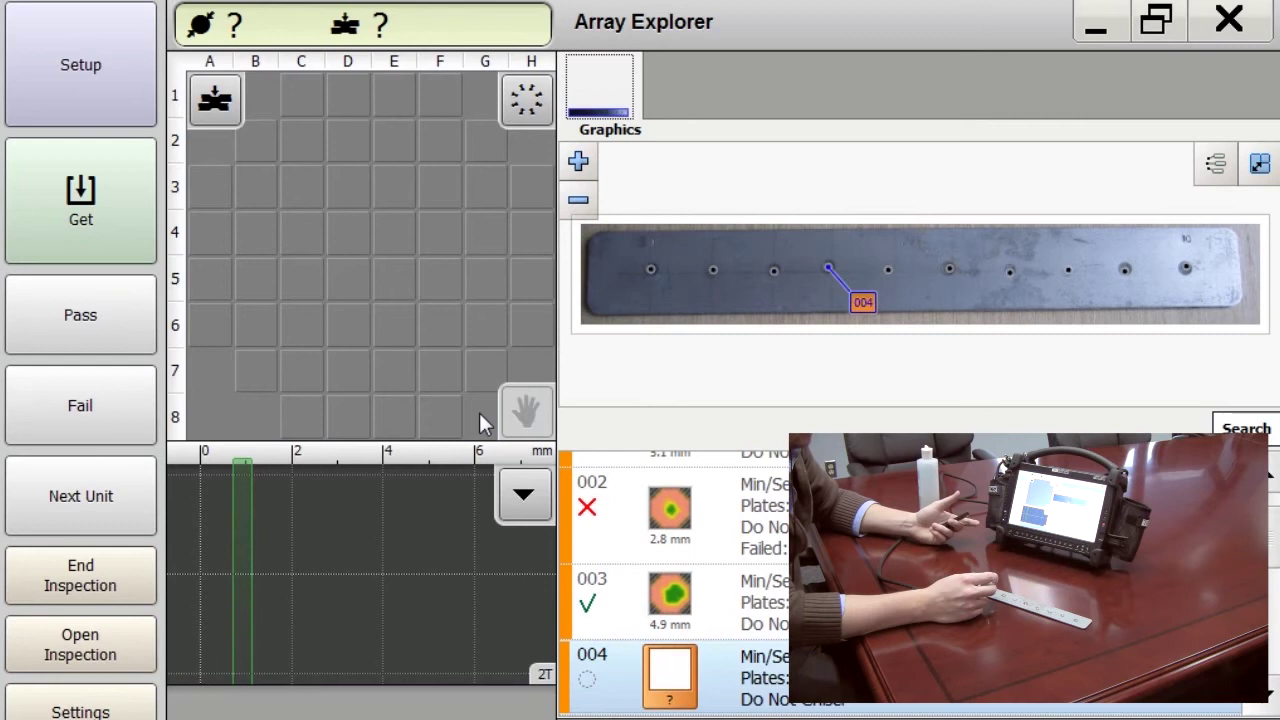
- Scan weld 004 and fit the measurement ring to the nugget, reading 5.0 mm
key("F2")
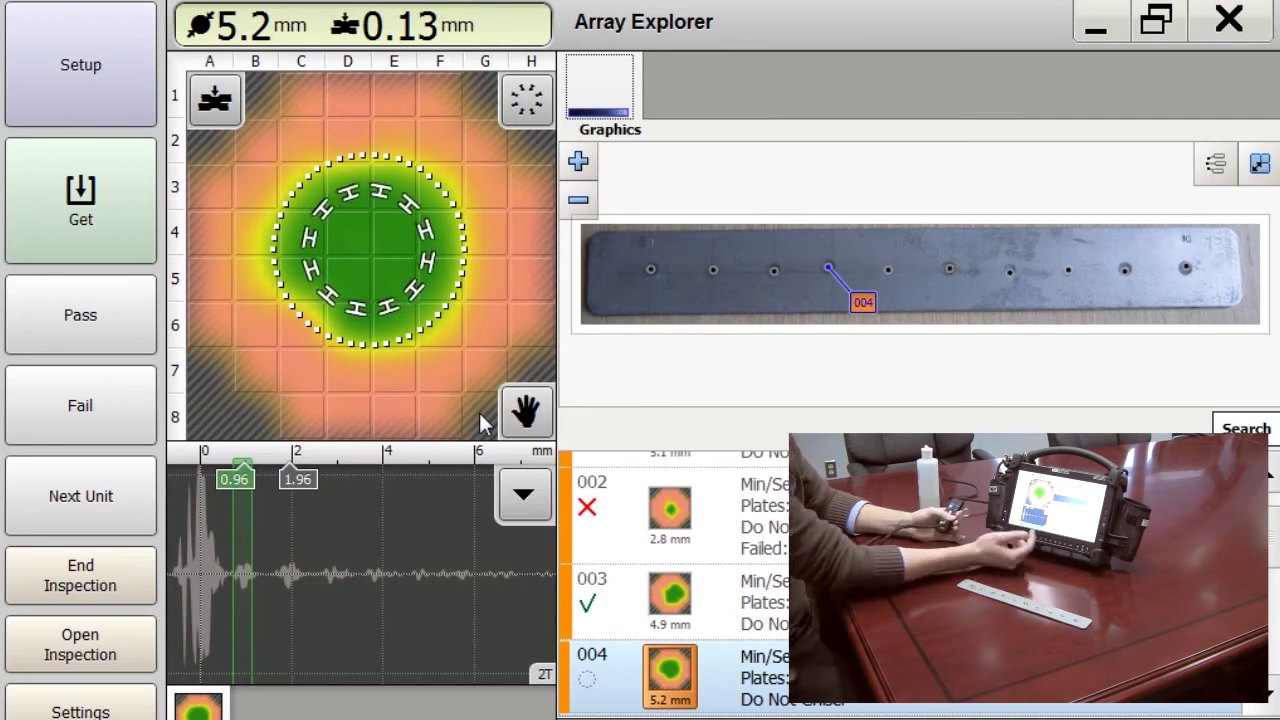
left_click(535, 415)
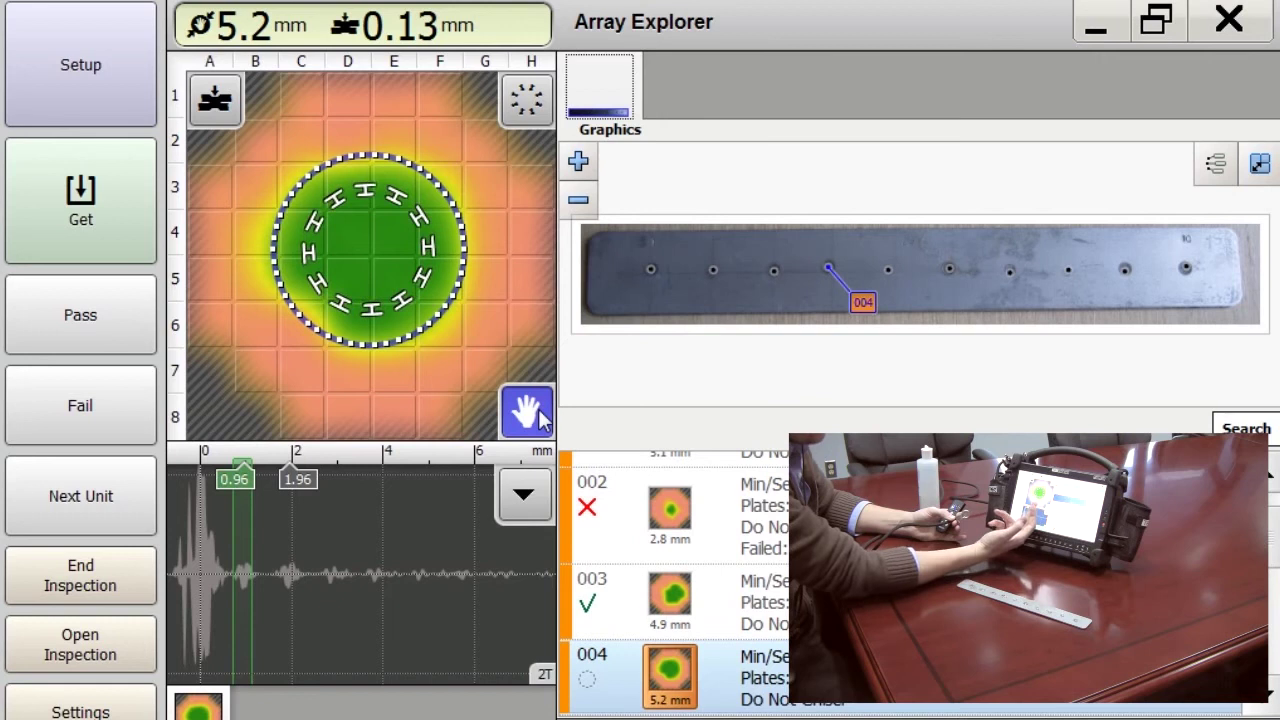
mouse_move(415, 341)
left_mouse_down()
mouse_move(453, 395)
mouse_move(423, 332)
mouse_move(376, 289)
mouse_move(434, 366)
mouse_move(372, 262)
mouse_move(411, 326)
left_mouse_up()
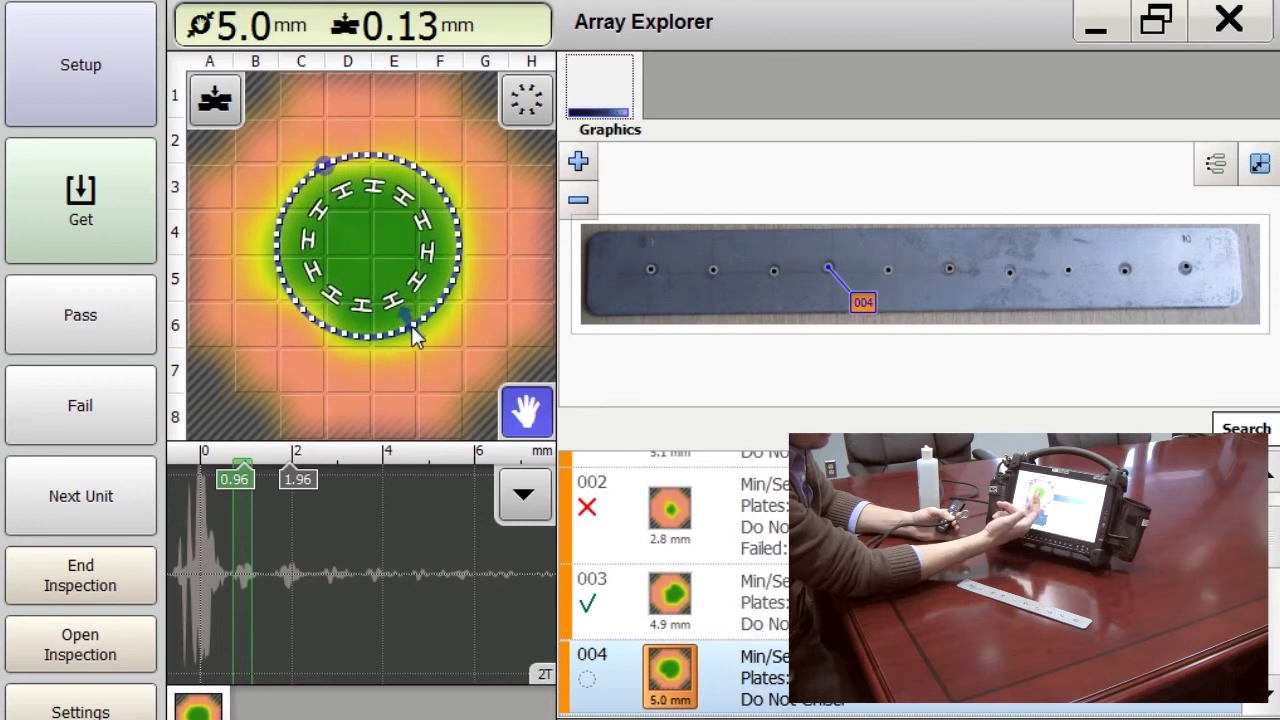
left_click_drag(361, 249, 389, 274)
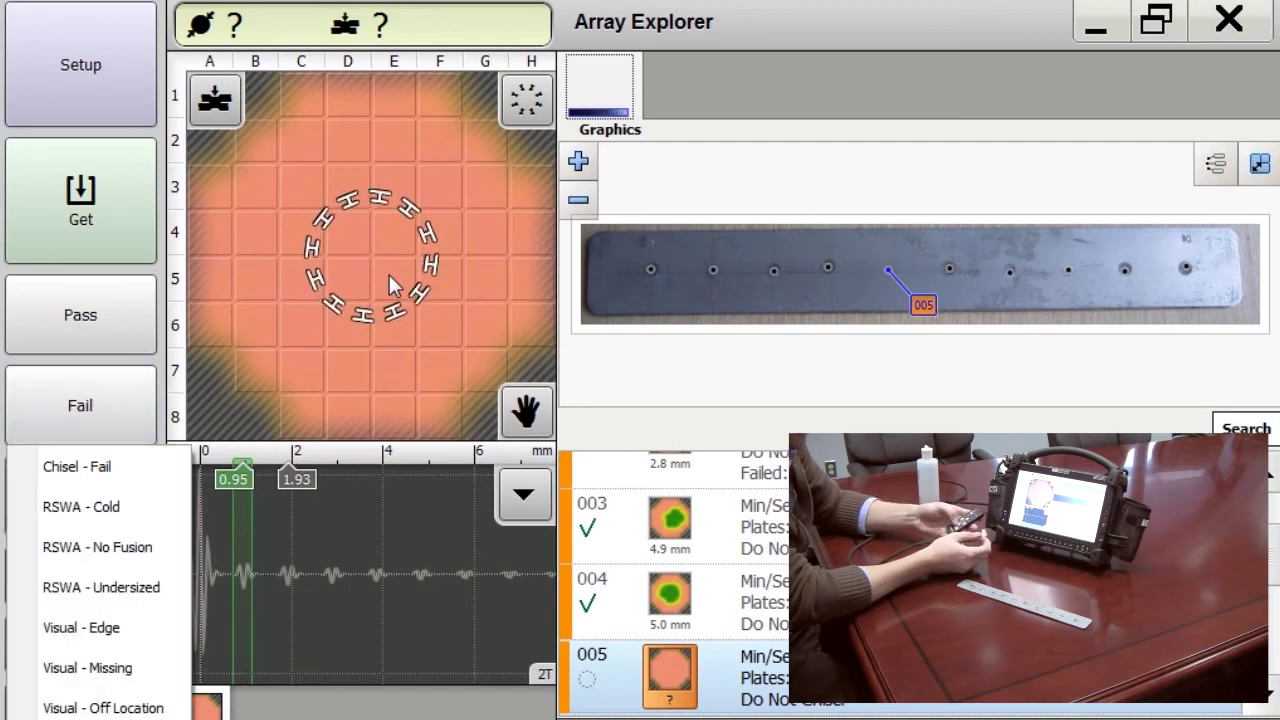
- Fail weld 005 for RSWA - No Fusion and pass weld 006 at 5.3 mm
key("Down")
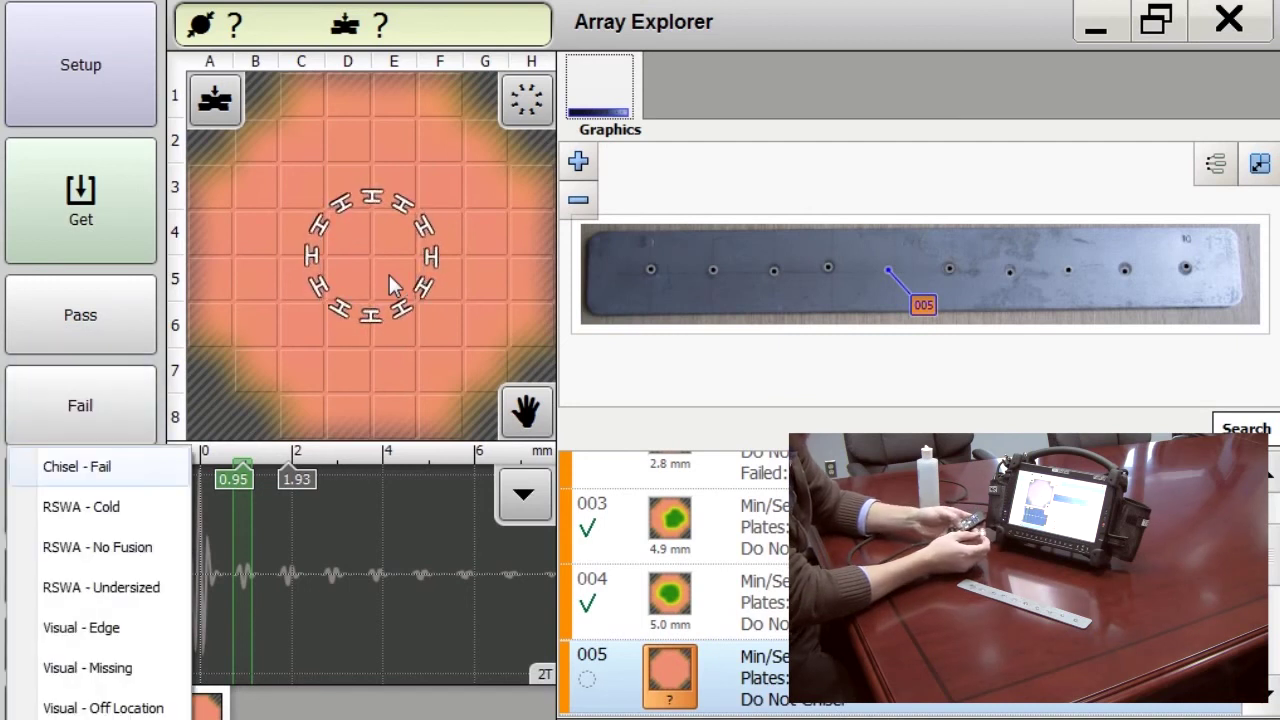
key("Down")
key("Down")
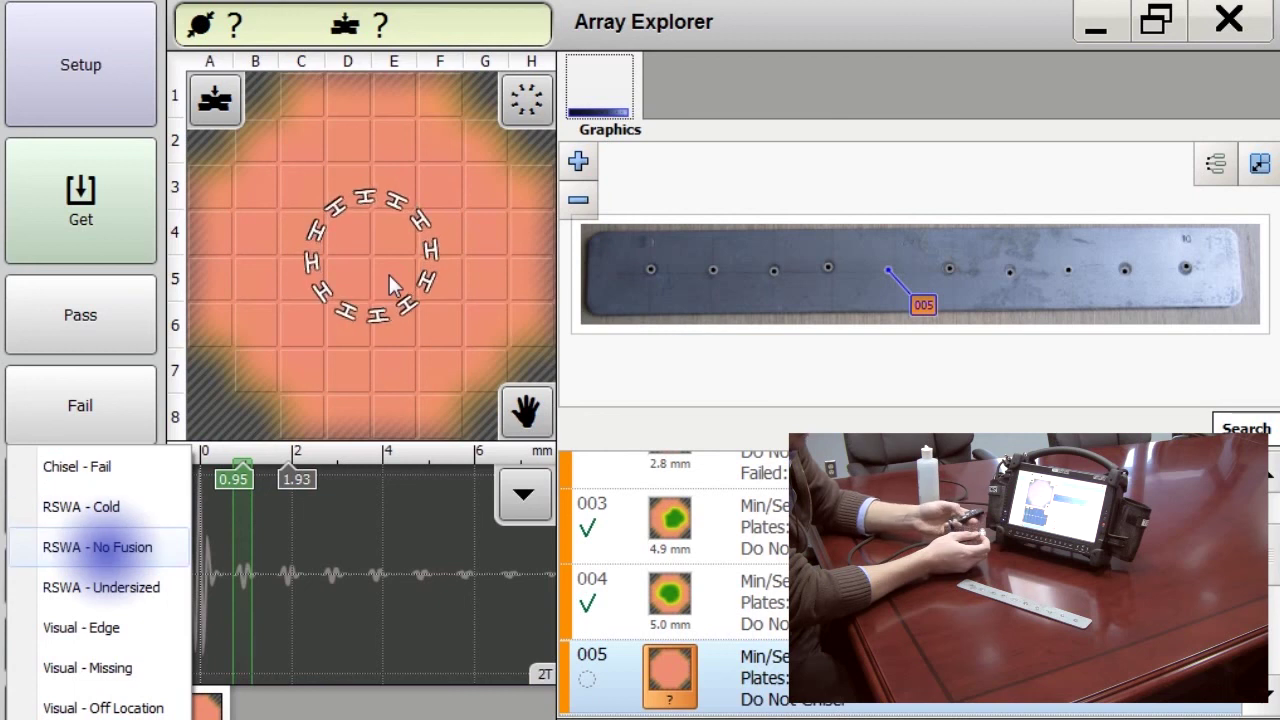
key("Return")
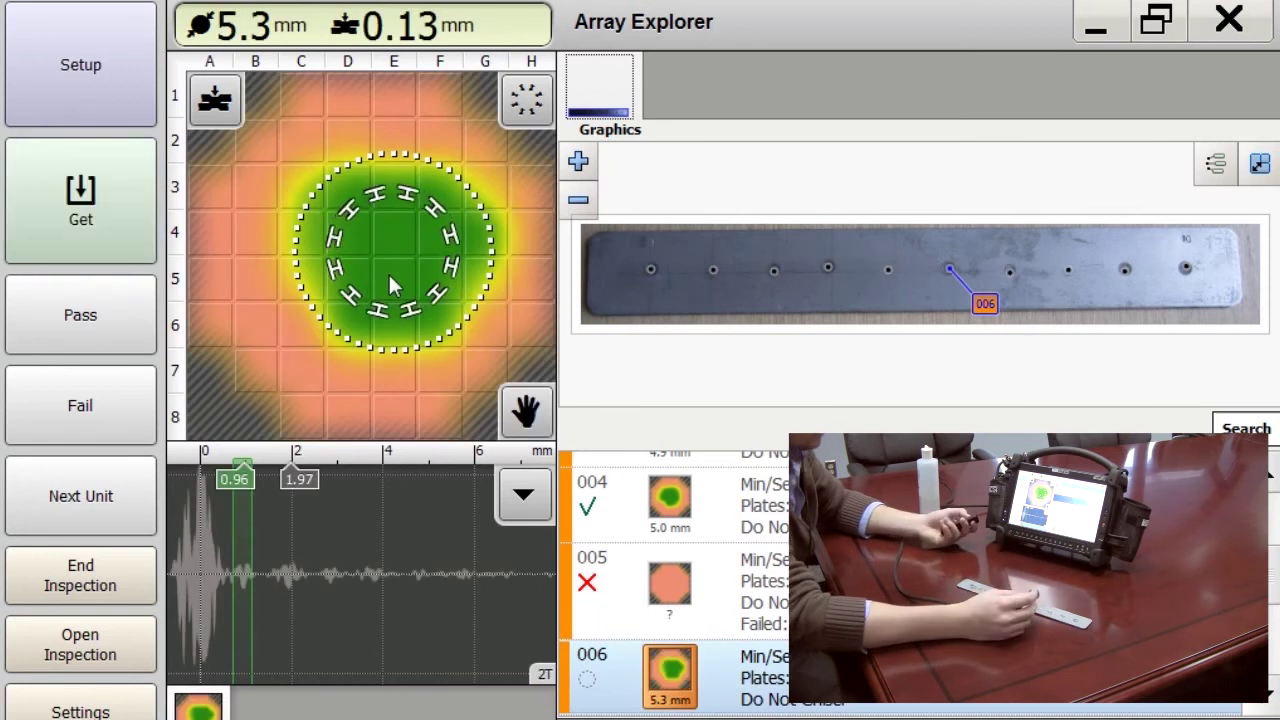
key("p")
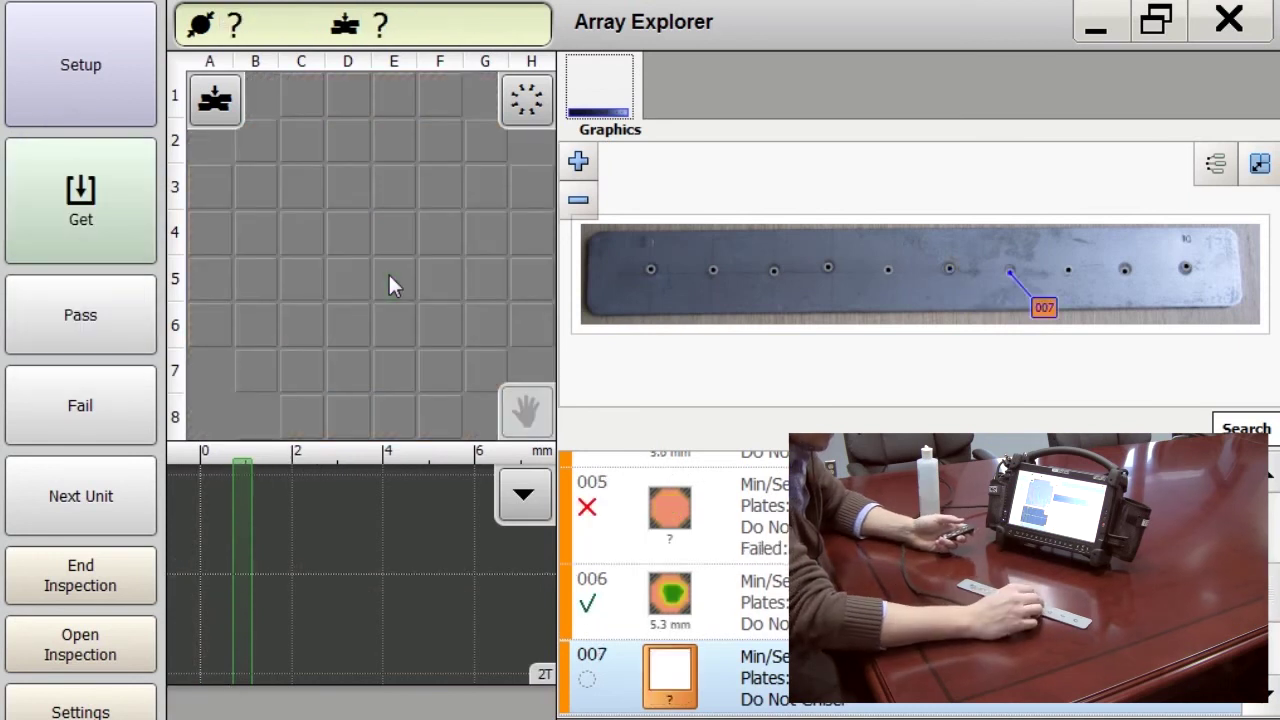
- Scan and pass weld 007 at 3.1 mm, then scan and fail weld 008 for RSWA - No Fusion
key("g")
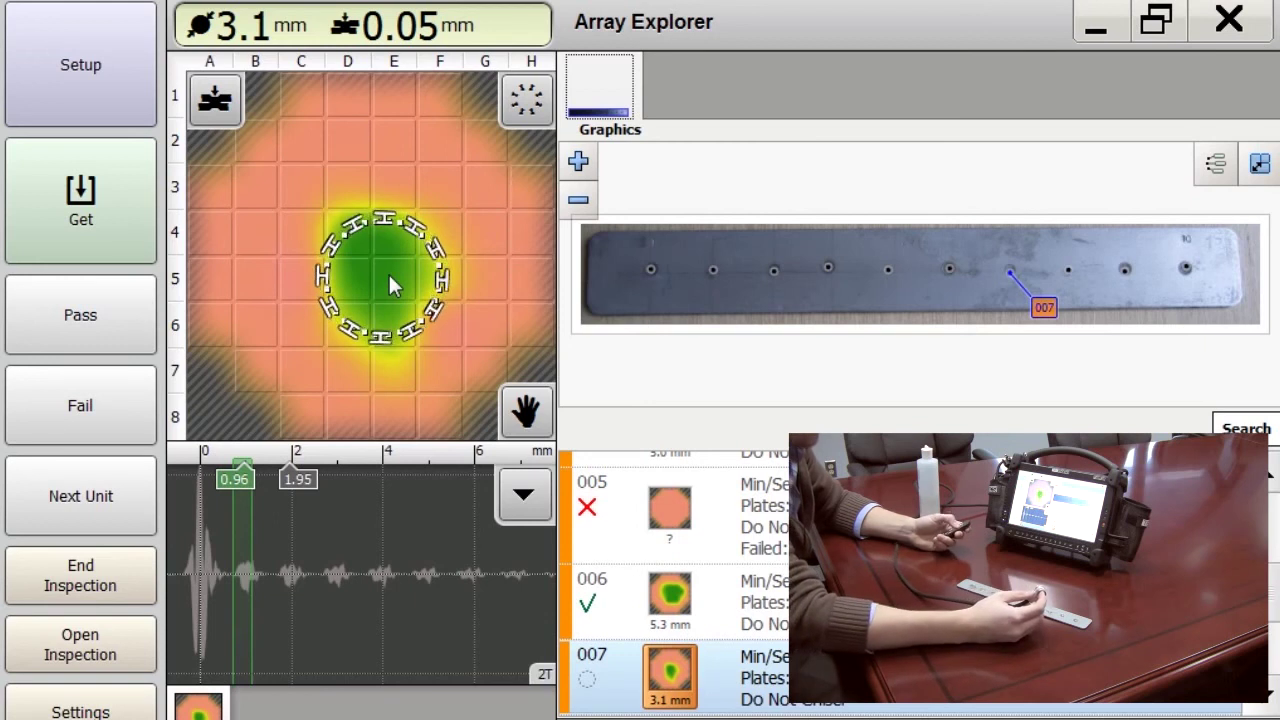
key("p")
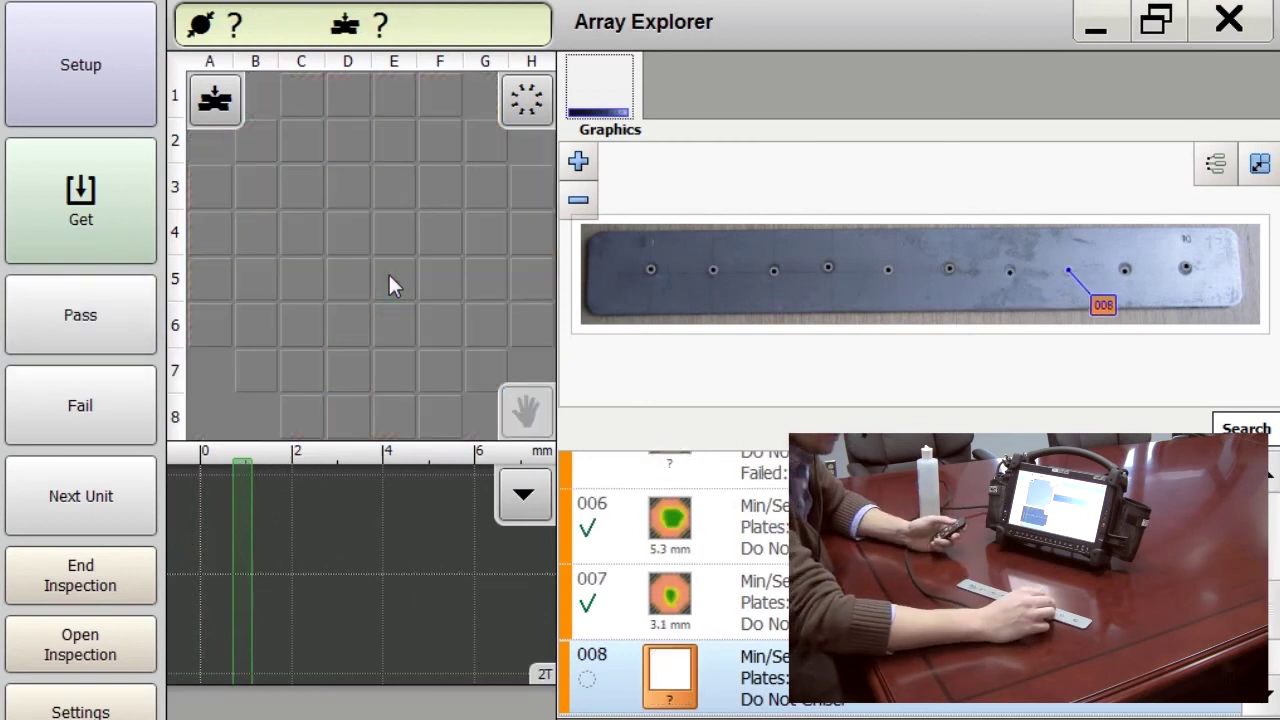
key("g")
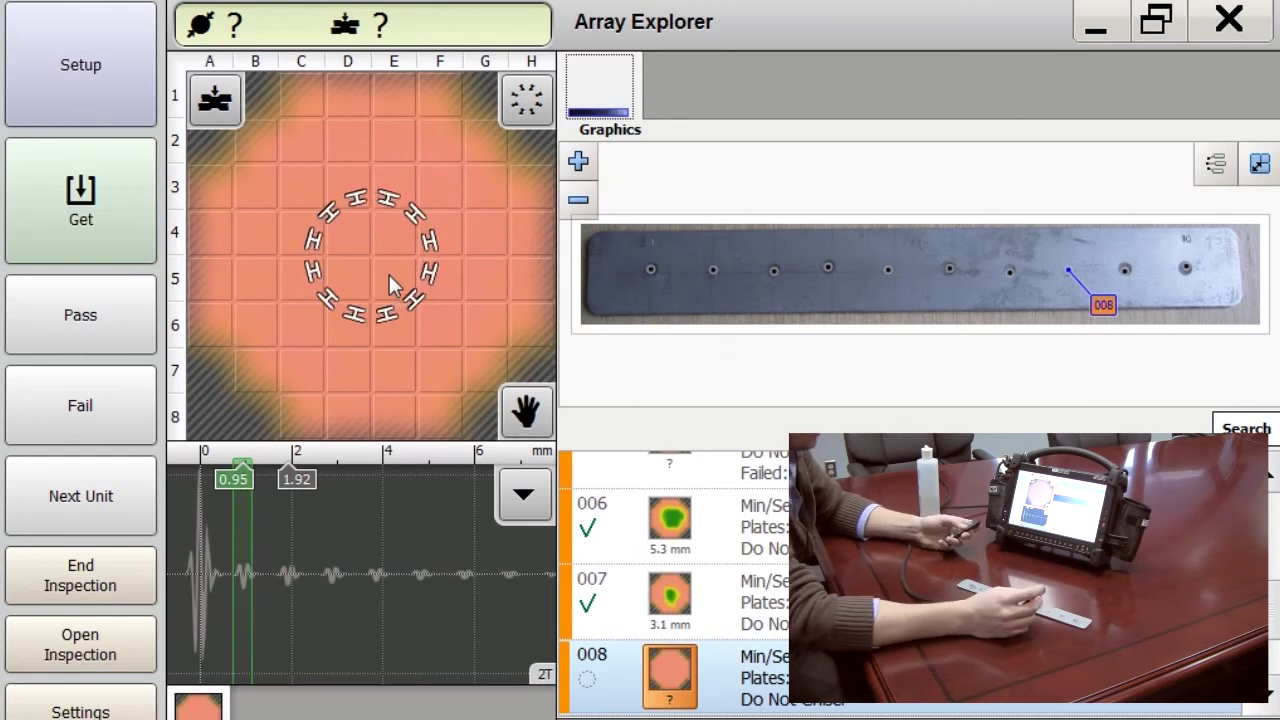
key("f")
key("Down")
key("Down")
key("Down")
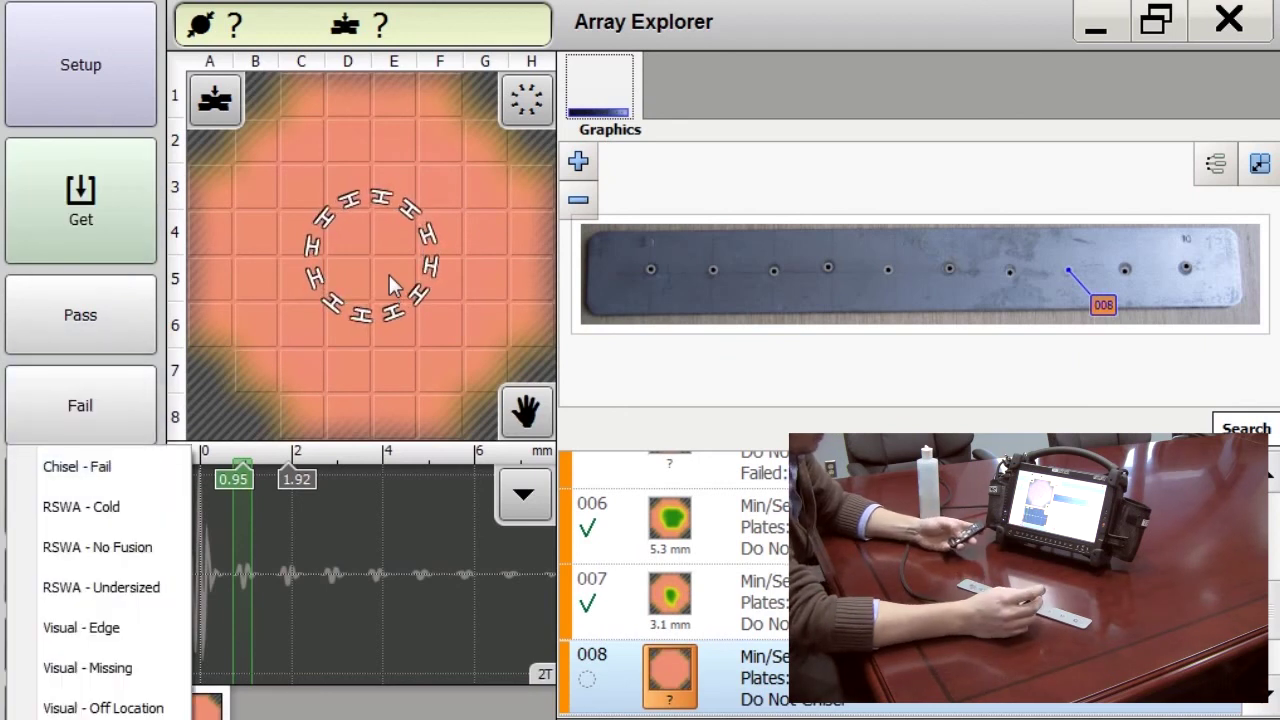
key("Return")
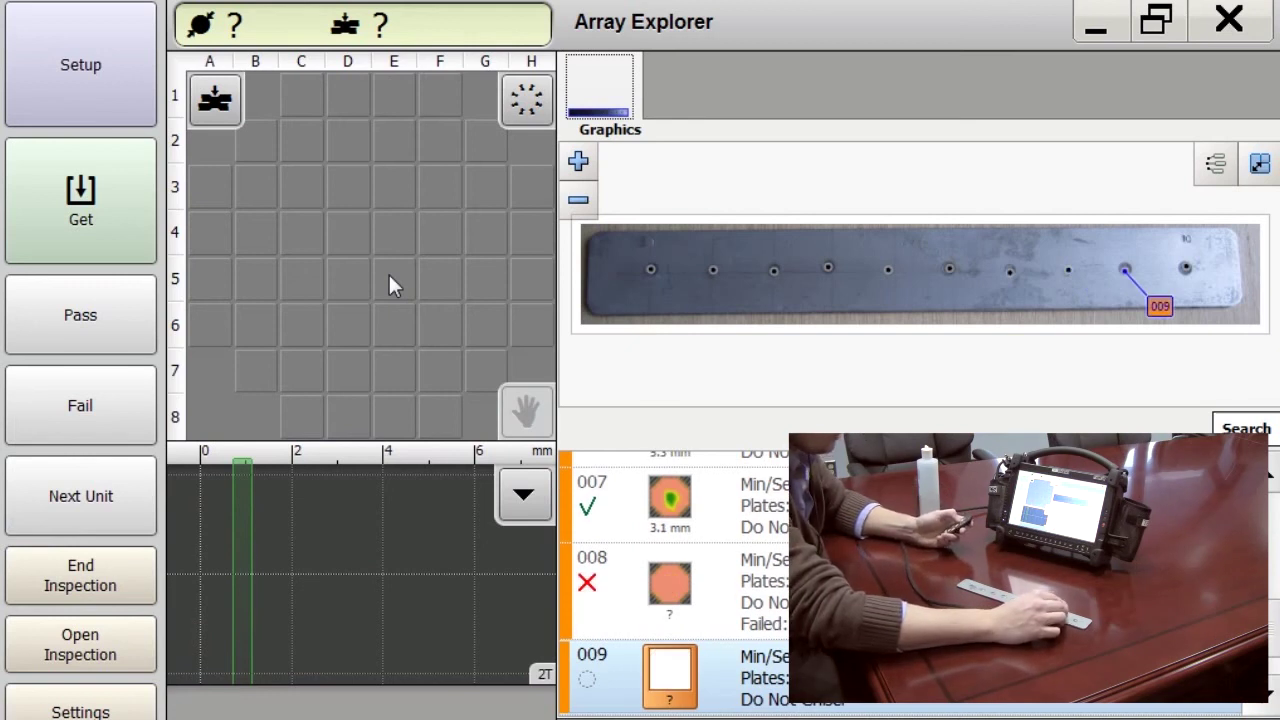
- Scan and pass welds 009 (5.3 mm) and 010 (5.2 mm), then end the inspection
key("g")
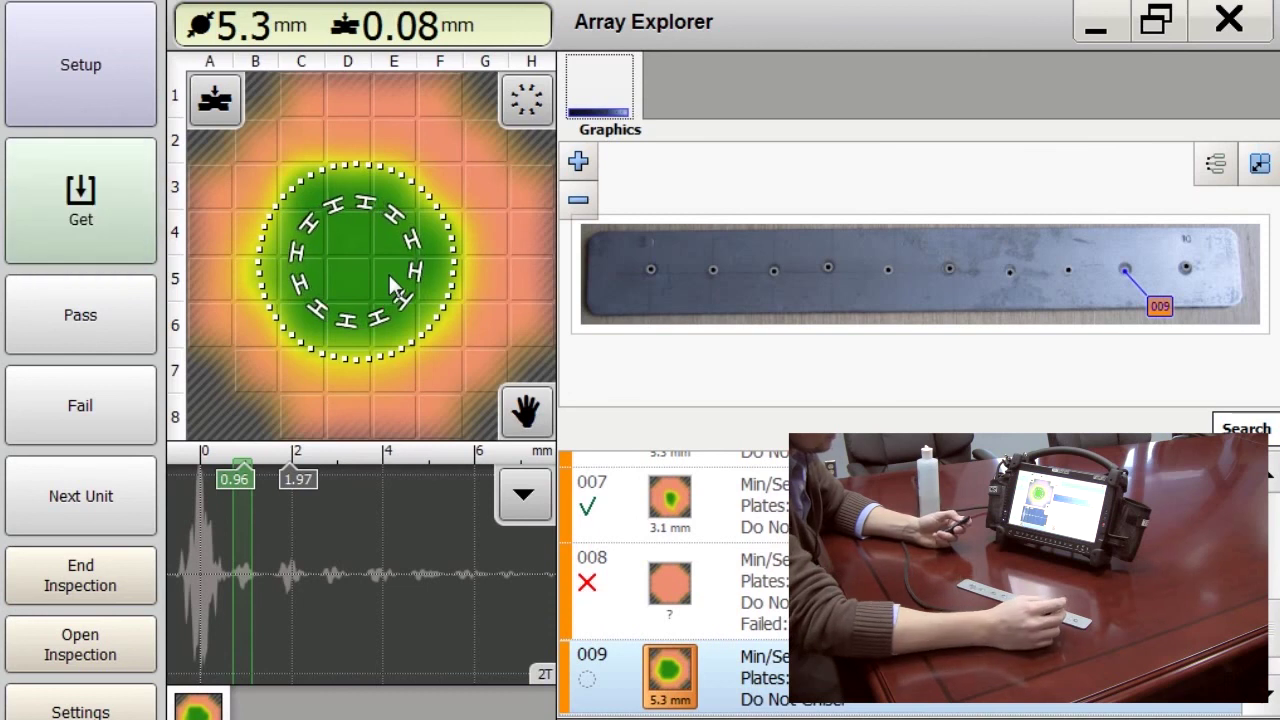
key("p")
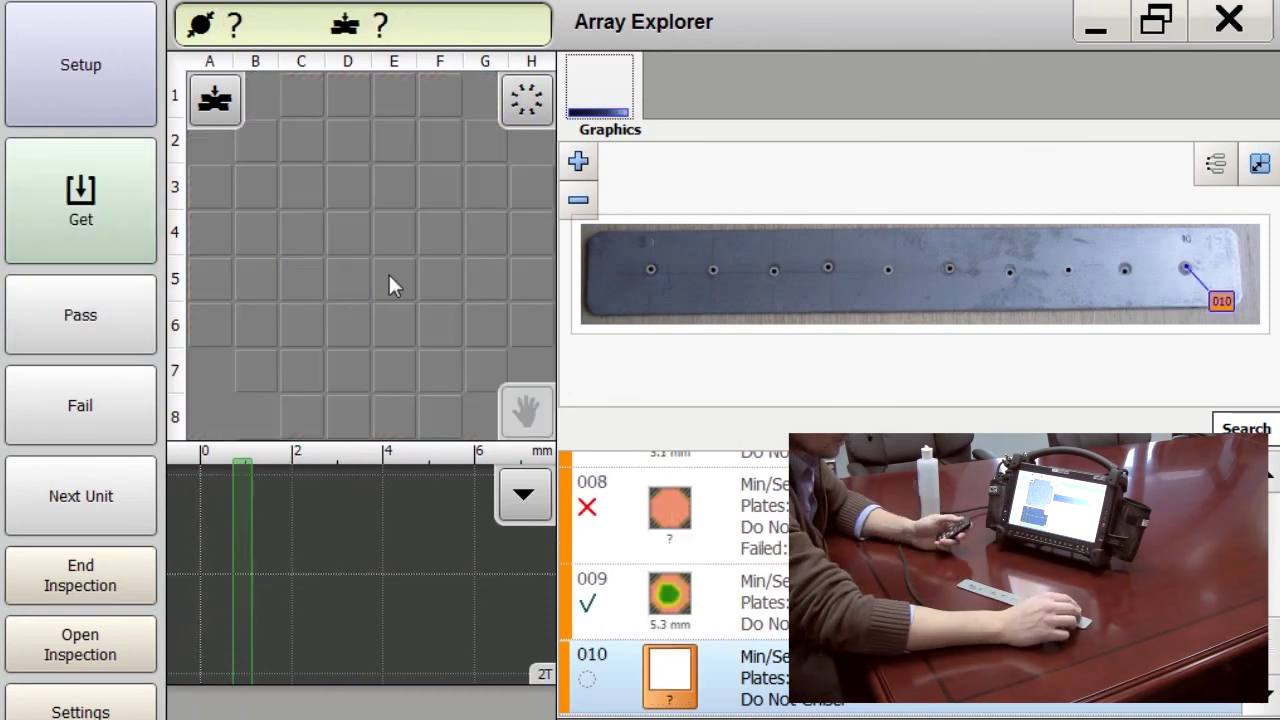
key("g")
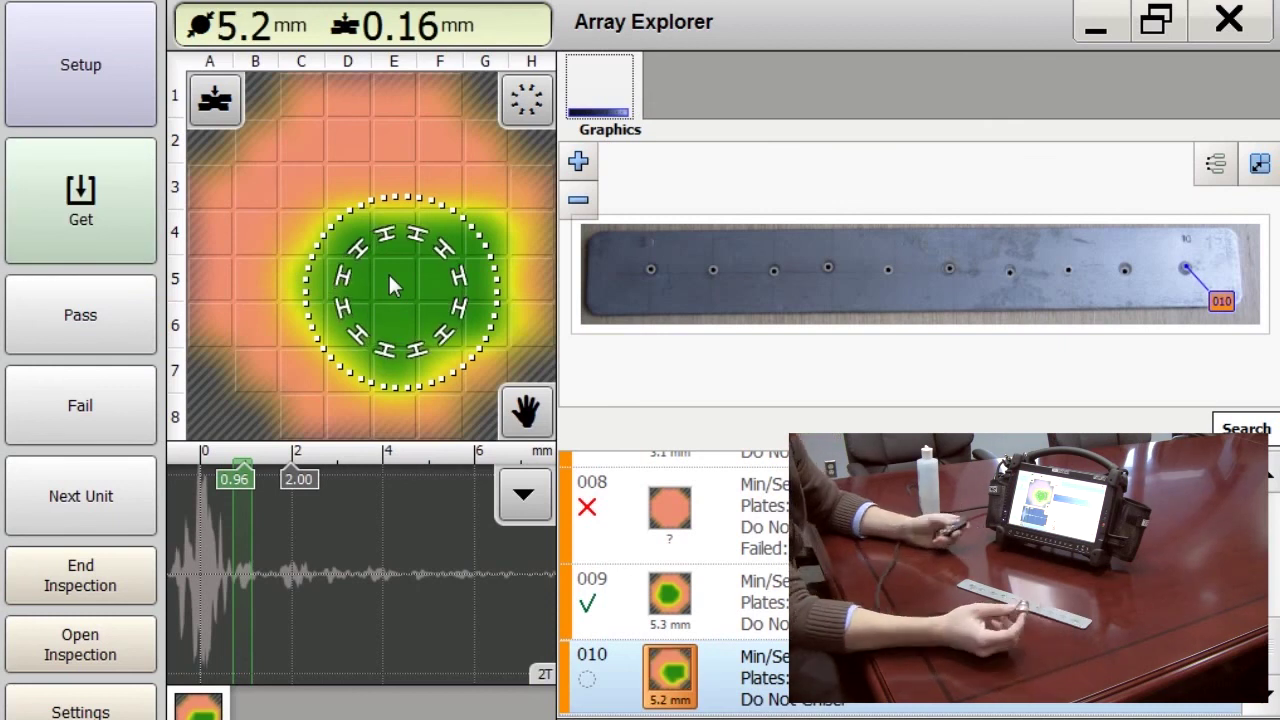
key("p")
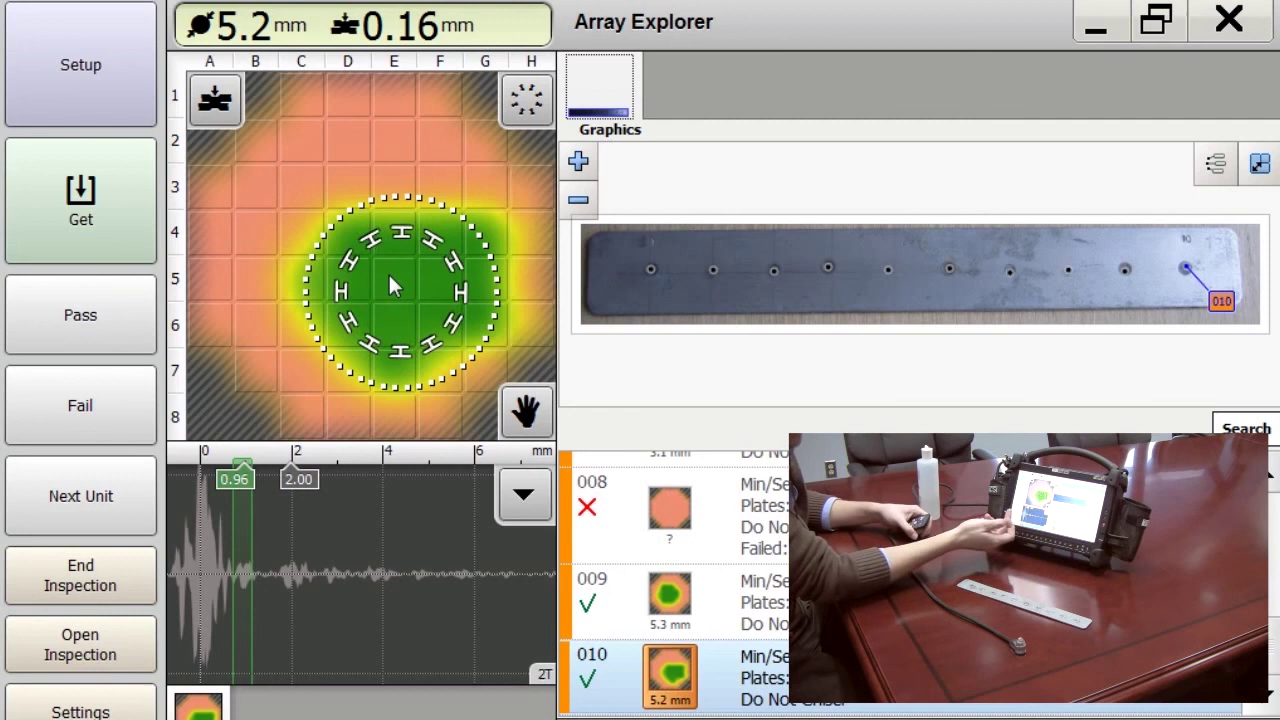
key("e")
left_click(87, 578)
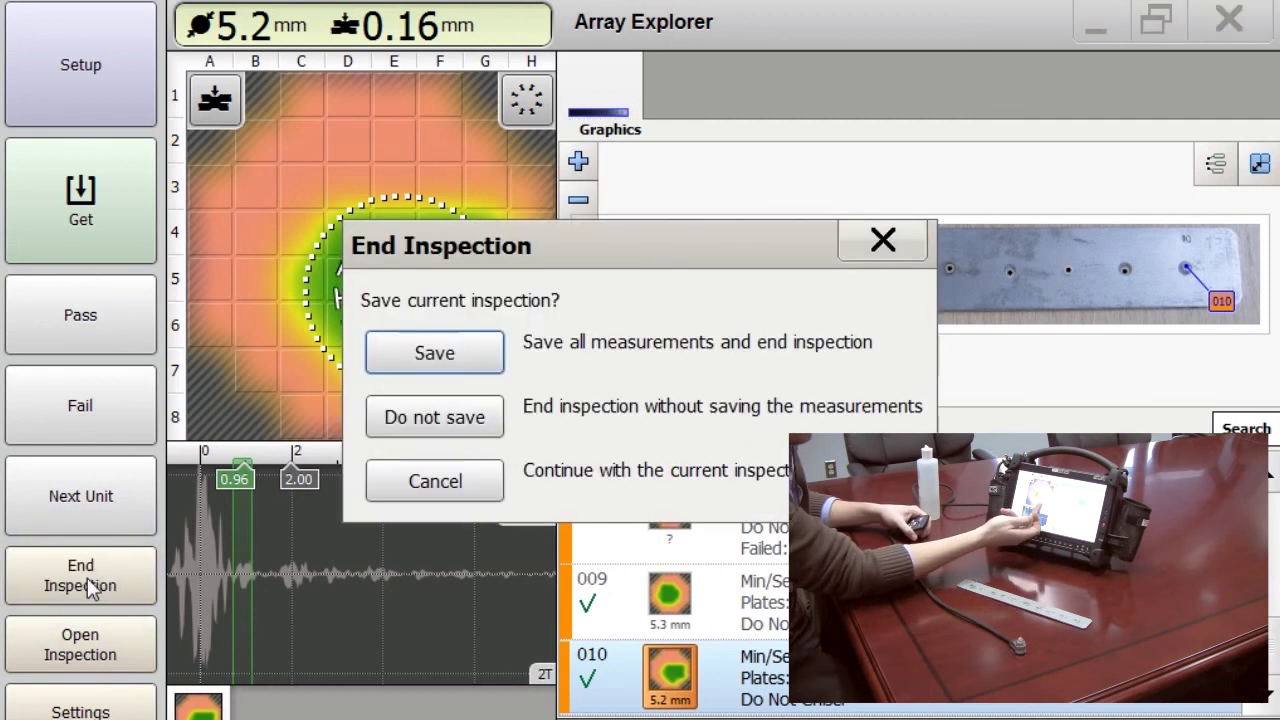